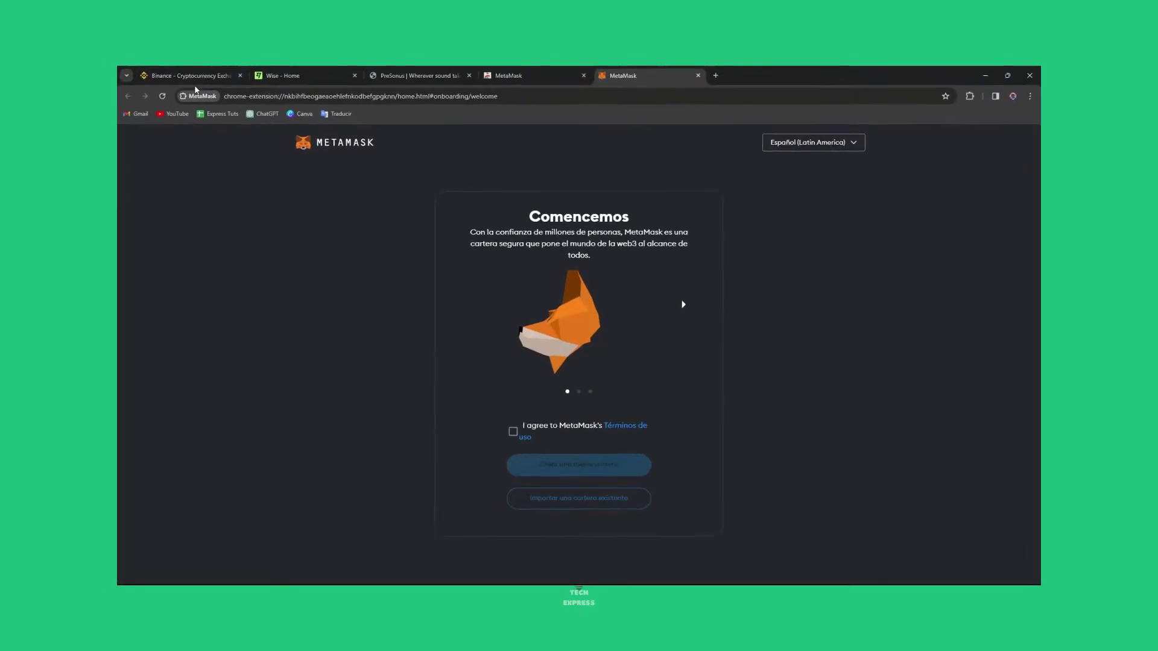
Step: View the Binance homepage tab, then return to the MetaMask onboarding welcome tab
click(95, 13)
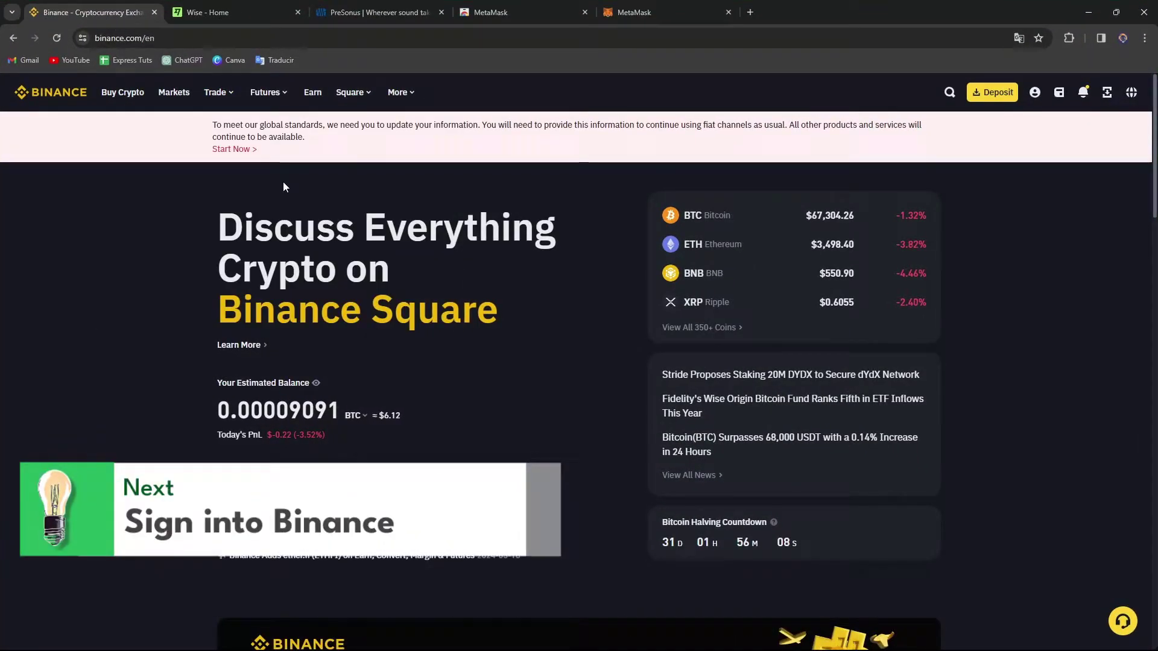
click(638, 13)
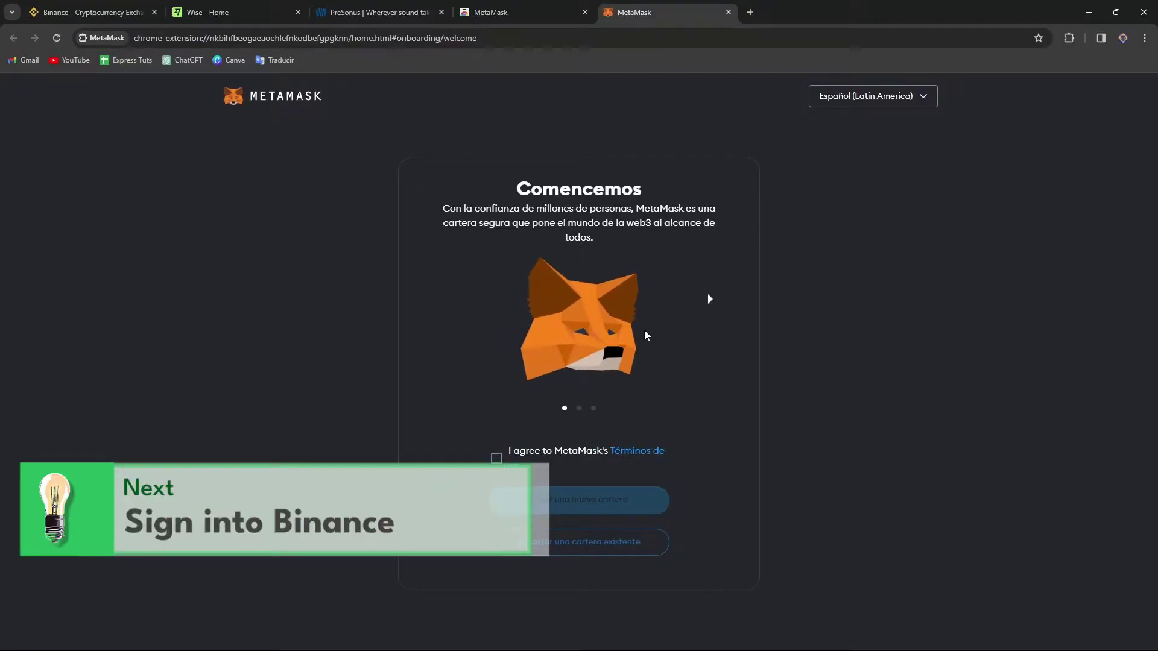
Step: Set onboarding to English, accept the terms of use, and choose Import an existing wallet
click(866, 97)
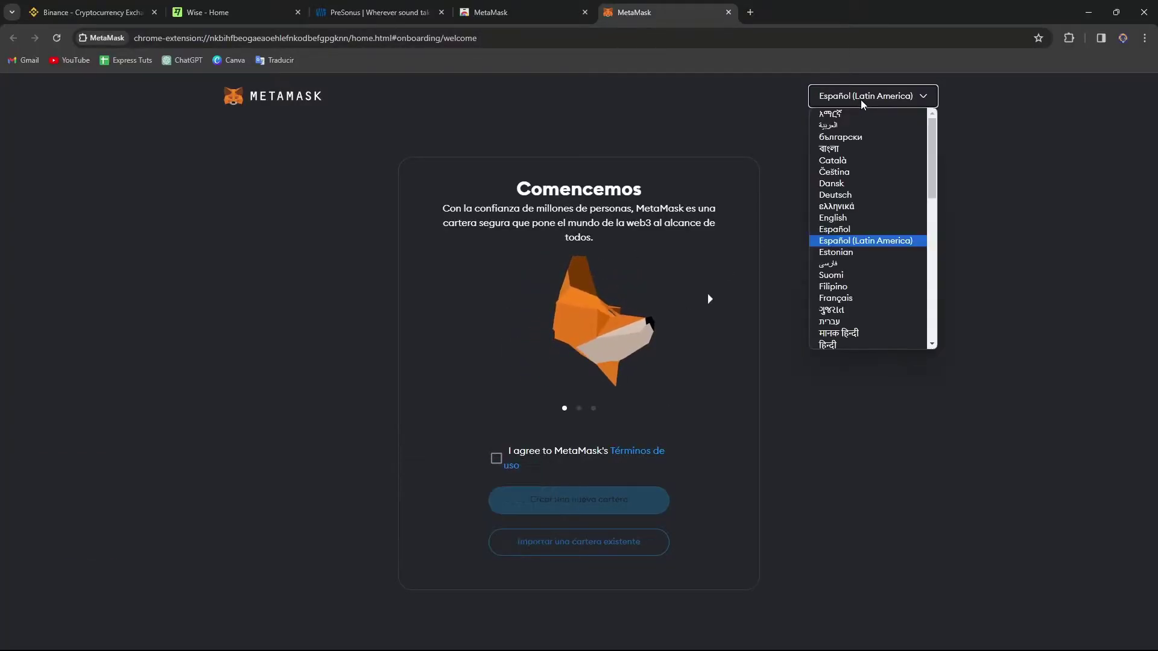
click(882, 220)
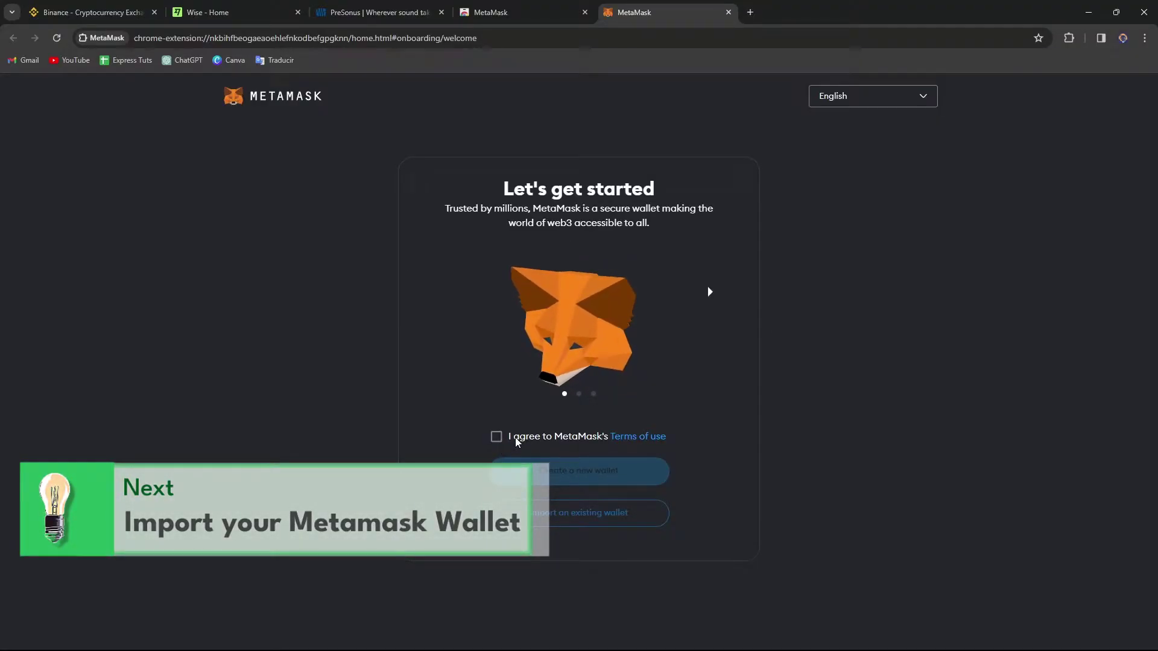
click(496, 437)
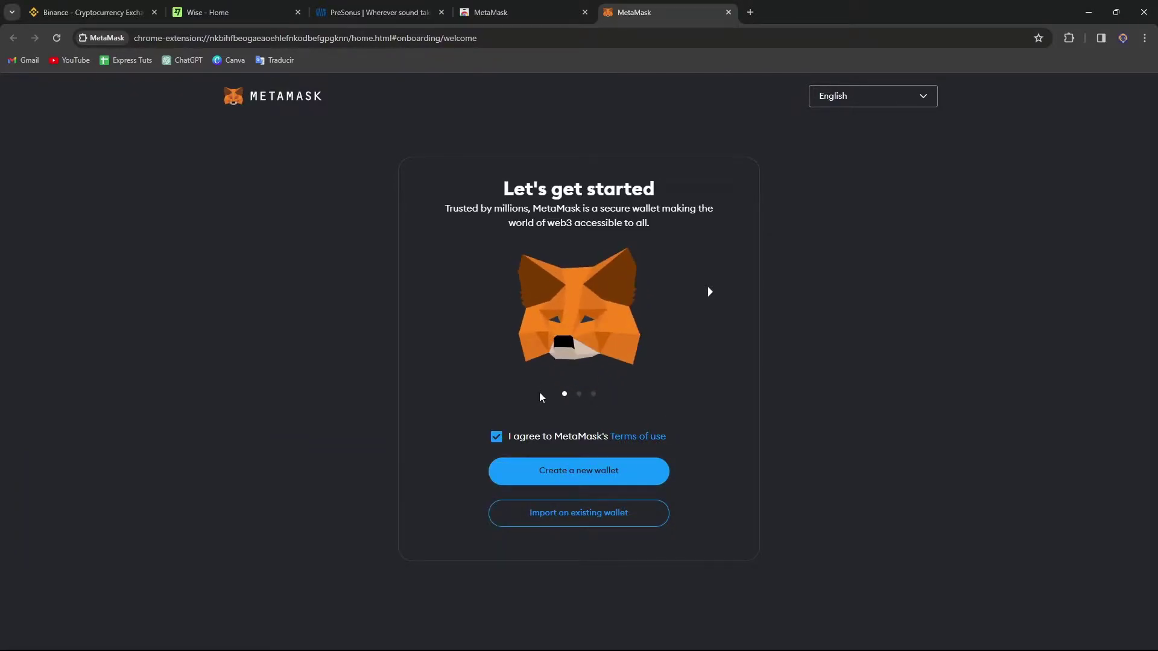
click(608, 515)
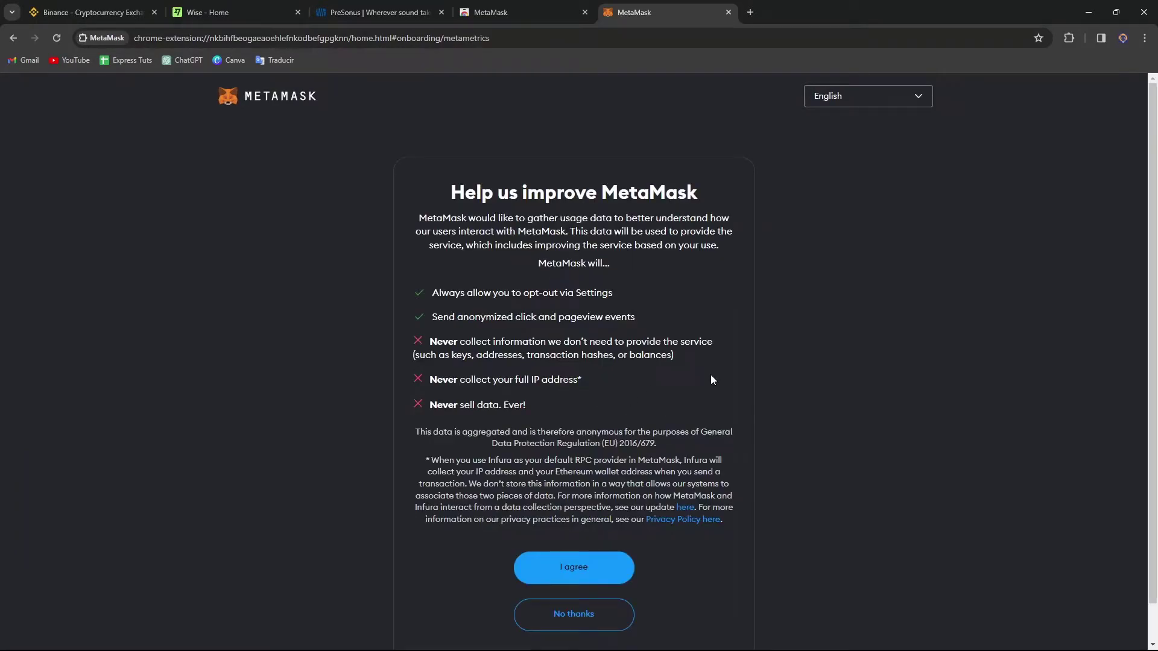
scroll(759, 376, down, 1)
Step: Agree to usage-data collection and begin entering the 12-word Secret Recovery Phrase
click(614, 531)
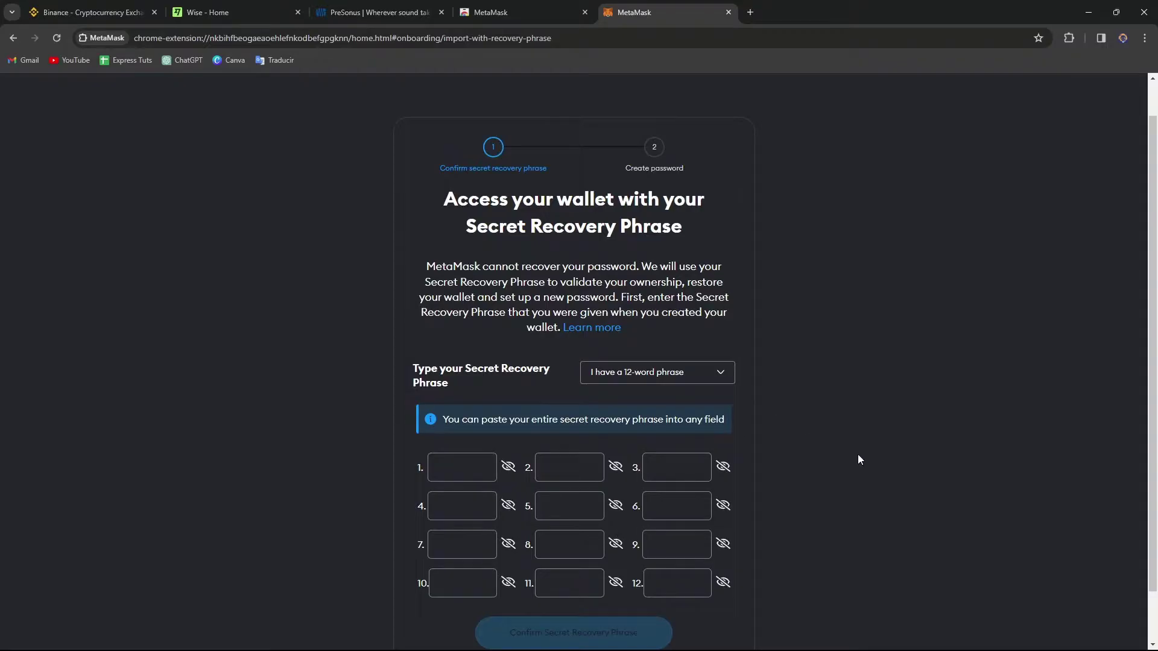
scroll(858, 460, down, 1)
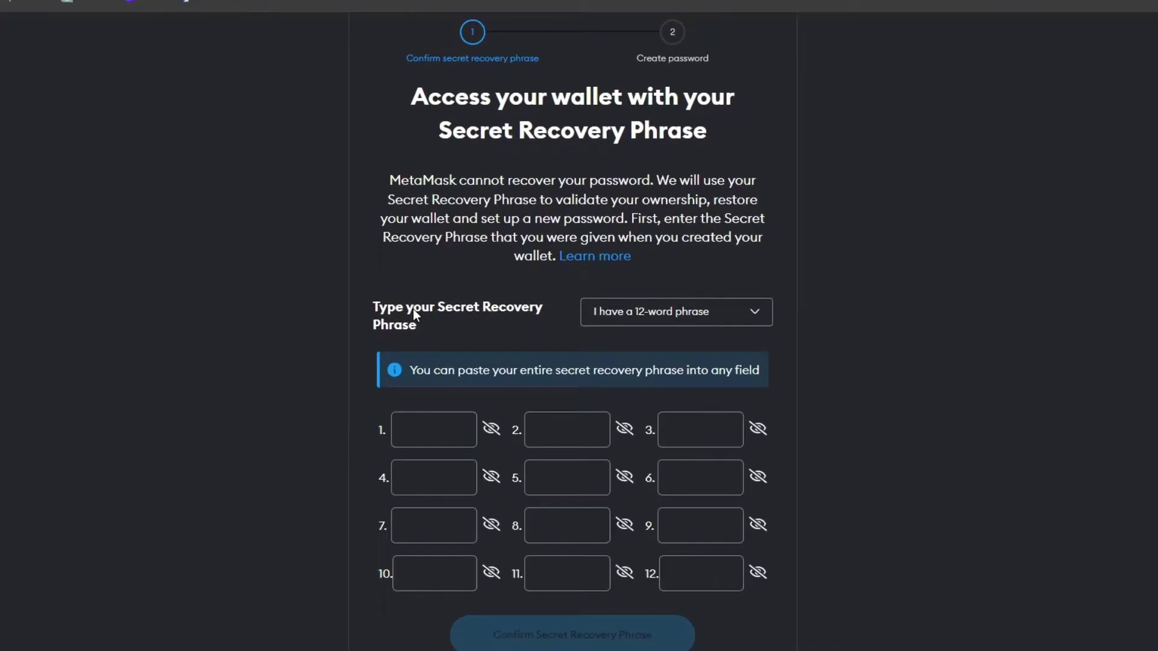
drag(414, 309, 490, 332)
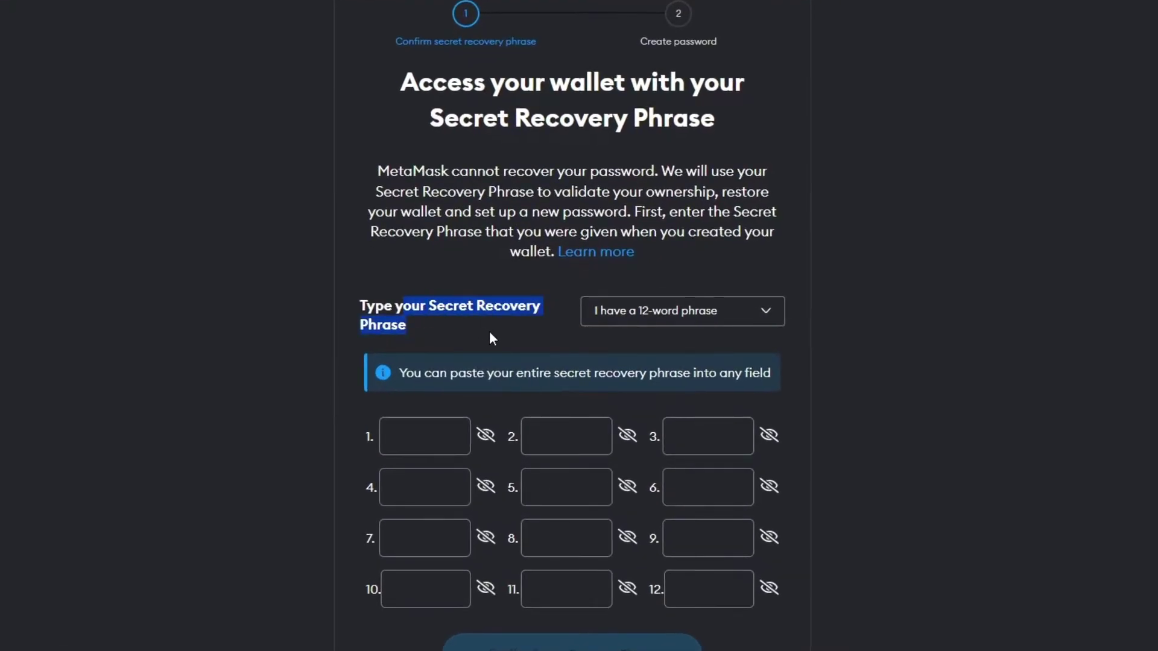
click(439, 436)
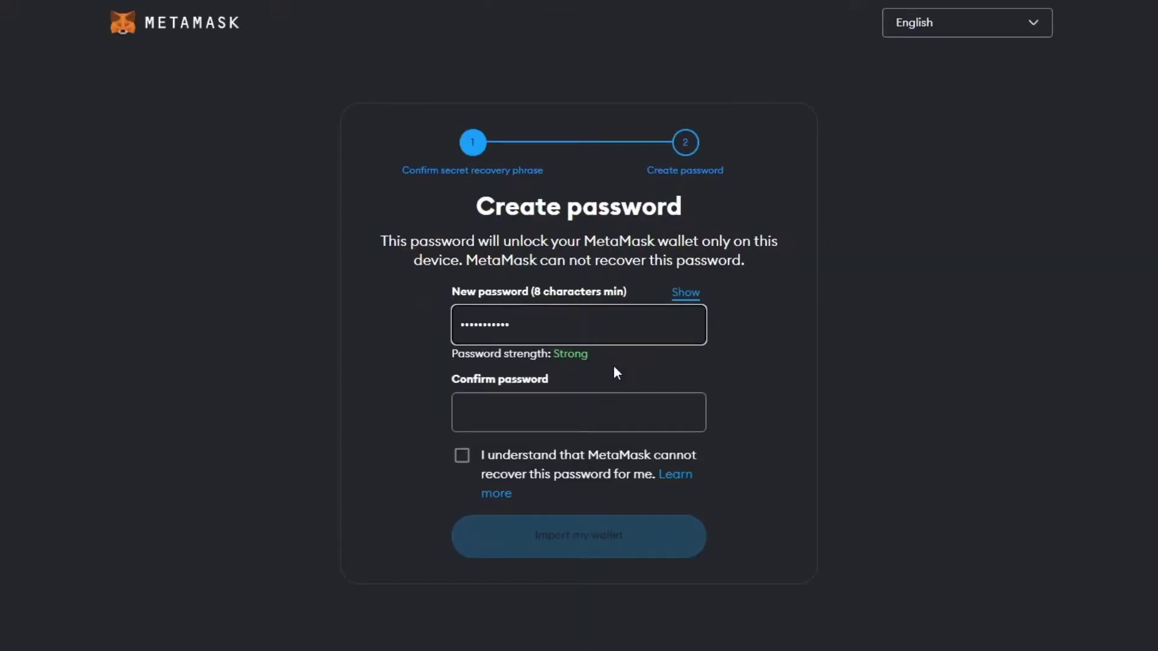
Step: Confirm the password, acknowledge it's unrecoverable, import the wallet, and pass the success slides
click(617, 416)
text(••)
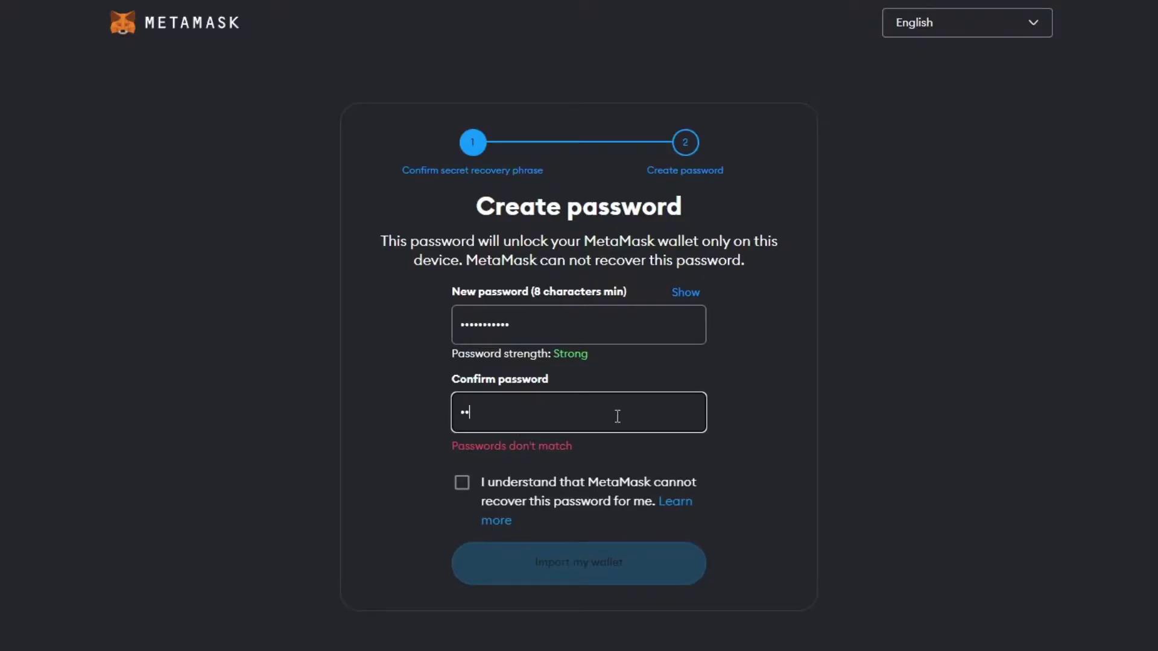
text(•••••)
text(•)
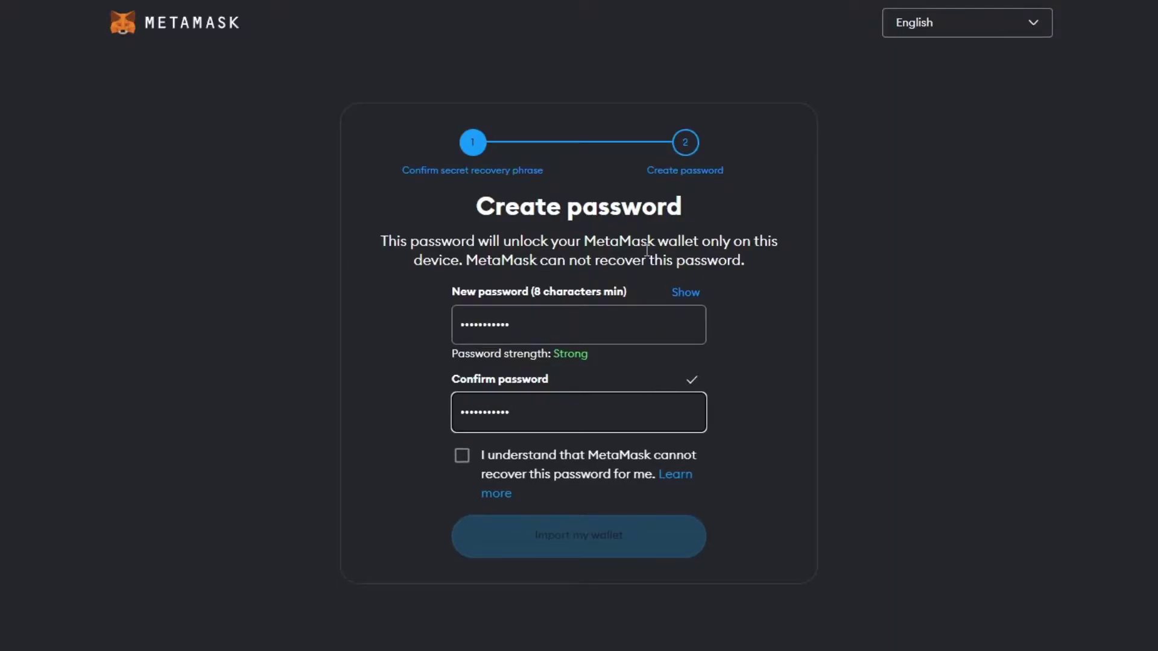
click(503, 457)
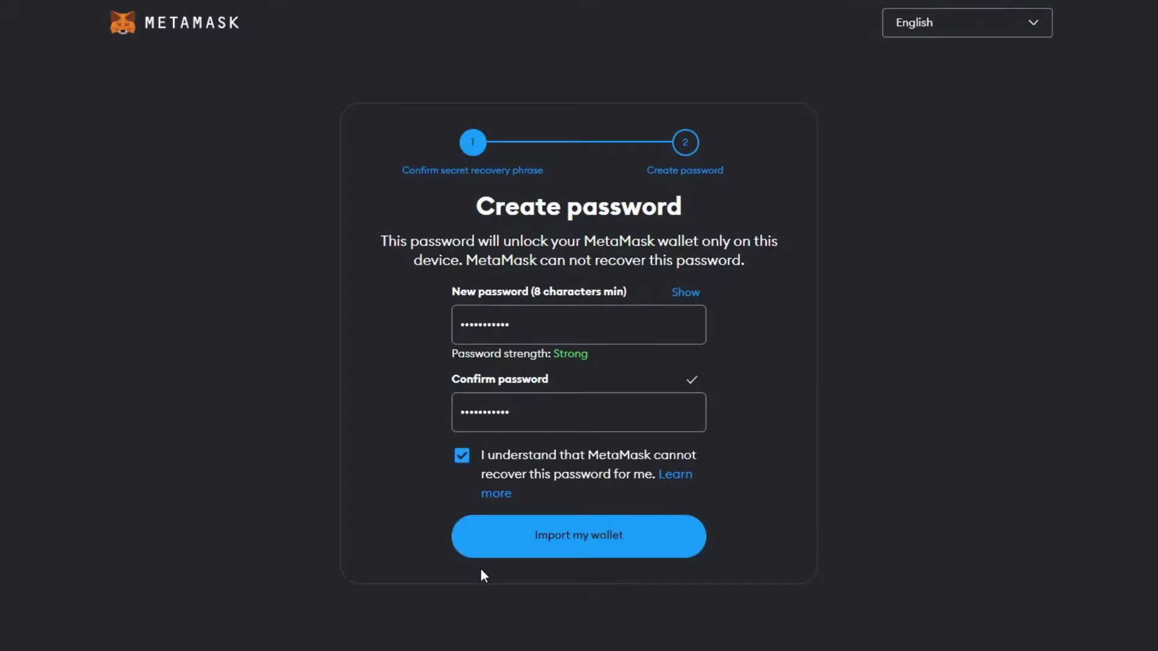
click(565, 548)
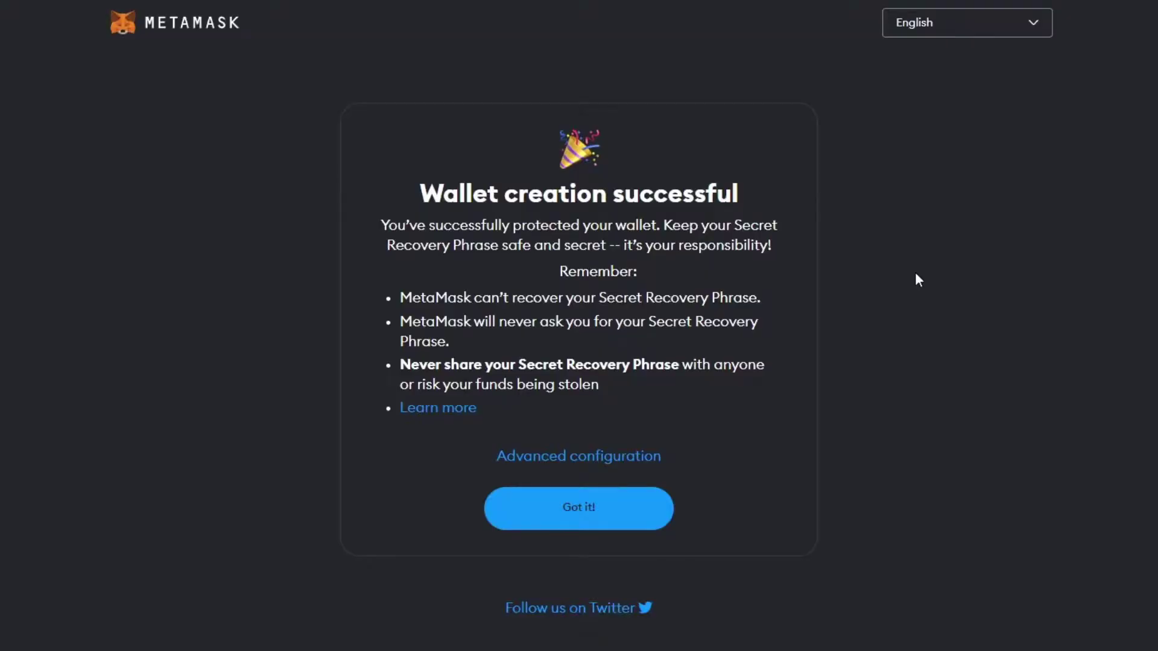
click(573, 496)
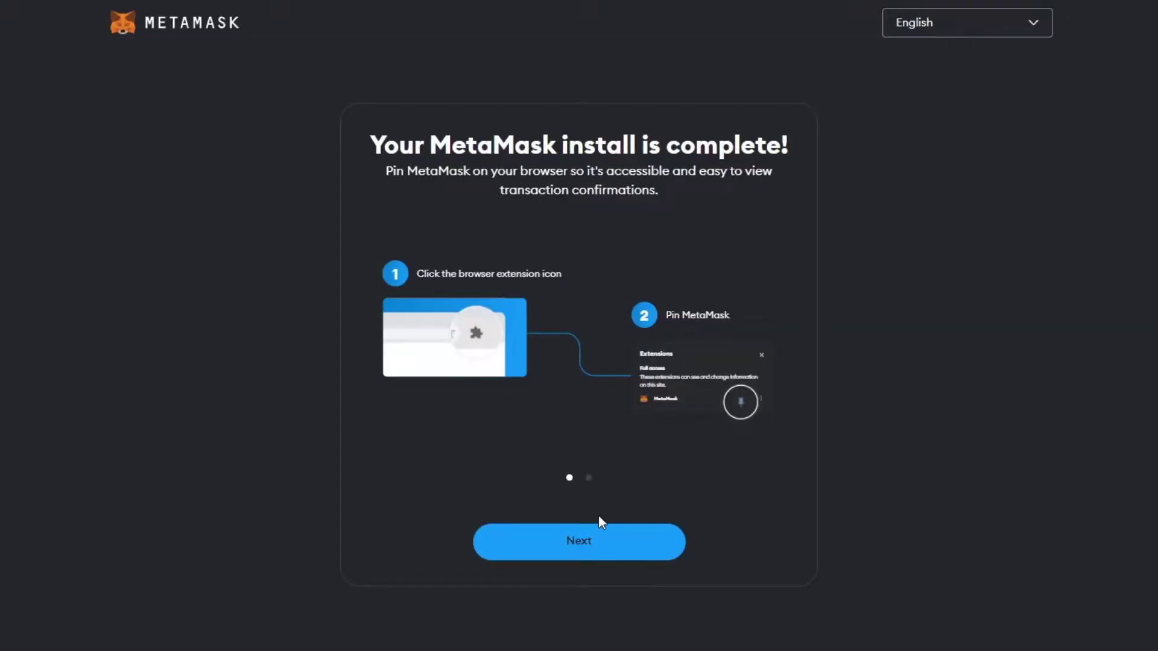
click(594, 543)
Step: Finish onboarding, close What's new, and browse the NFTs, Activity and Tokens tabs
click(594, 542)
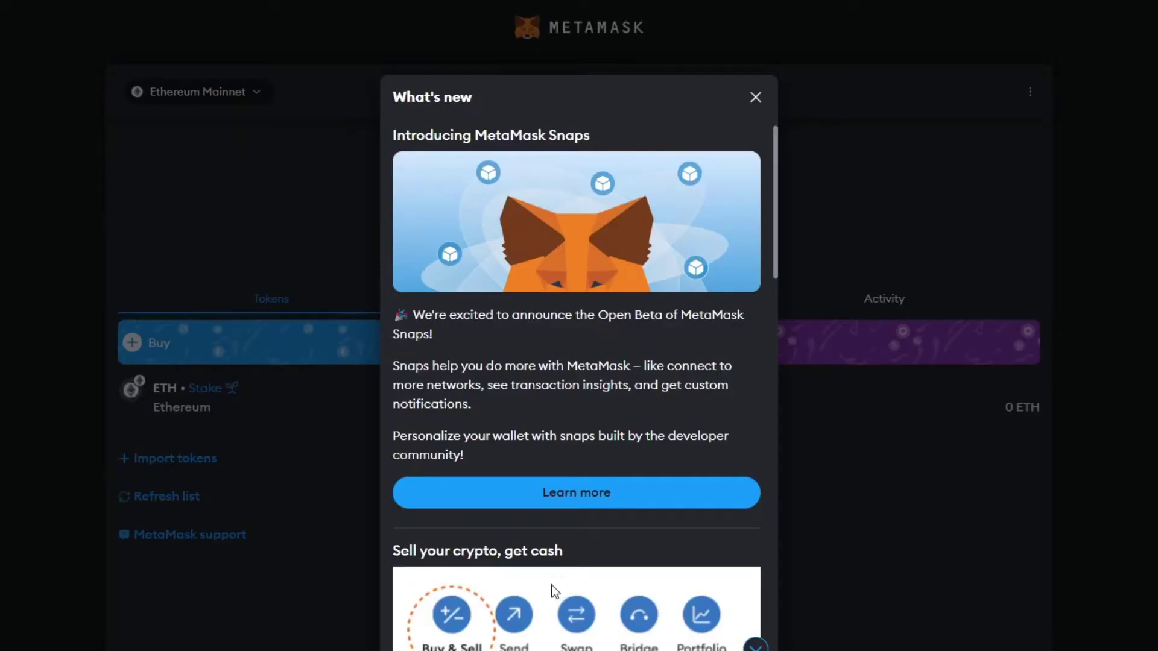
click(756, 99)
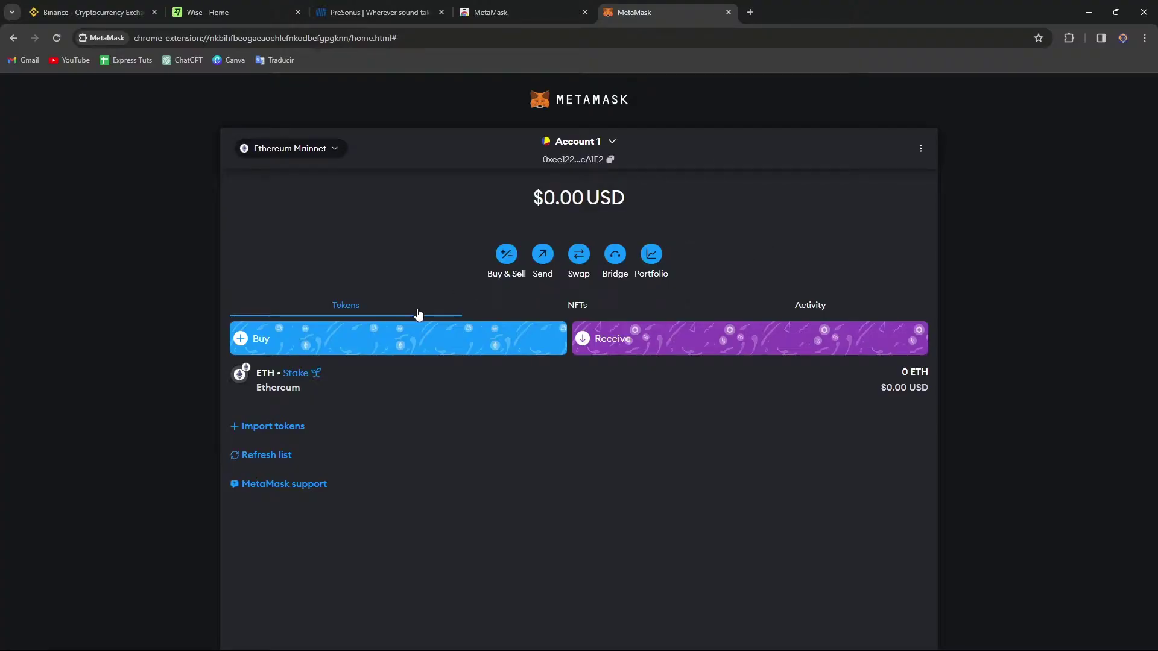
click(574, 313)
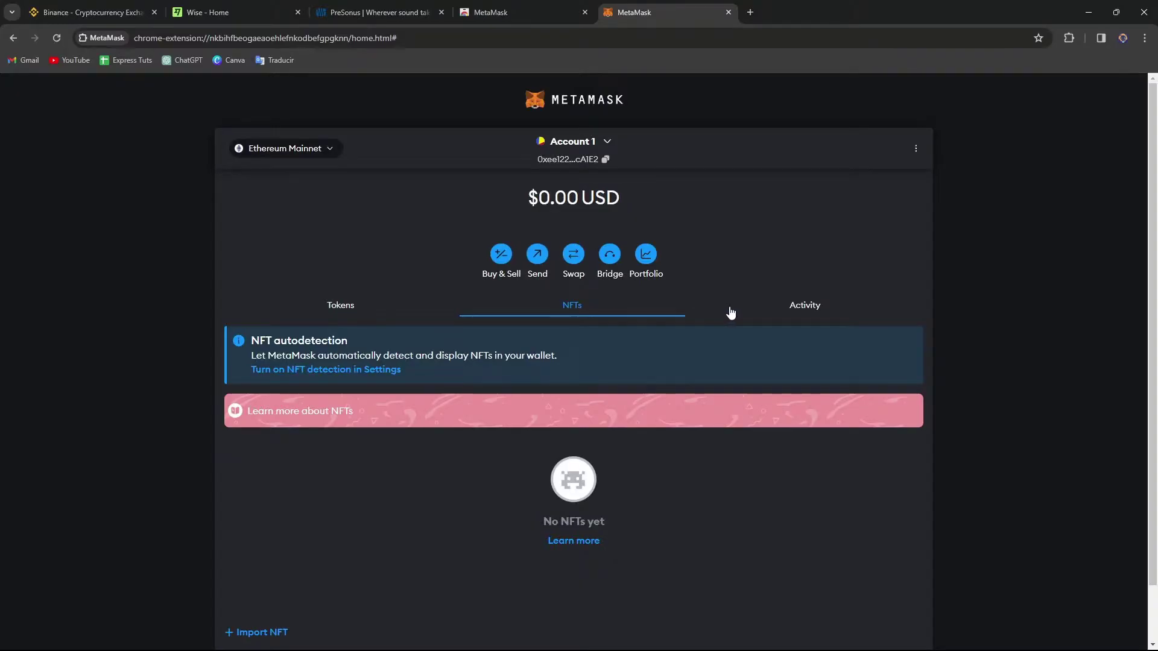
click(731, 314)
click(392, 313)
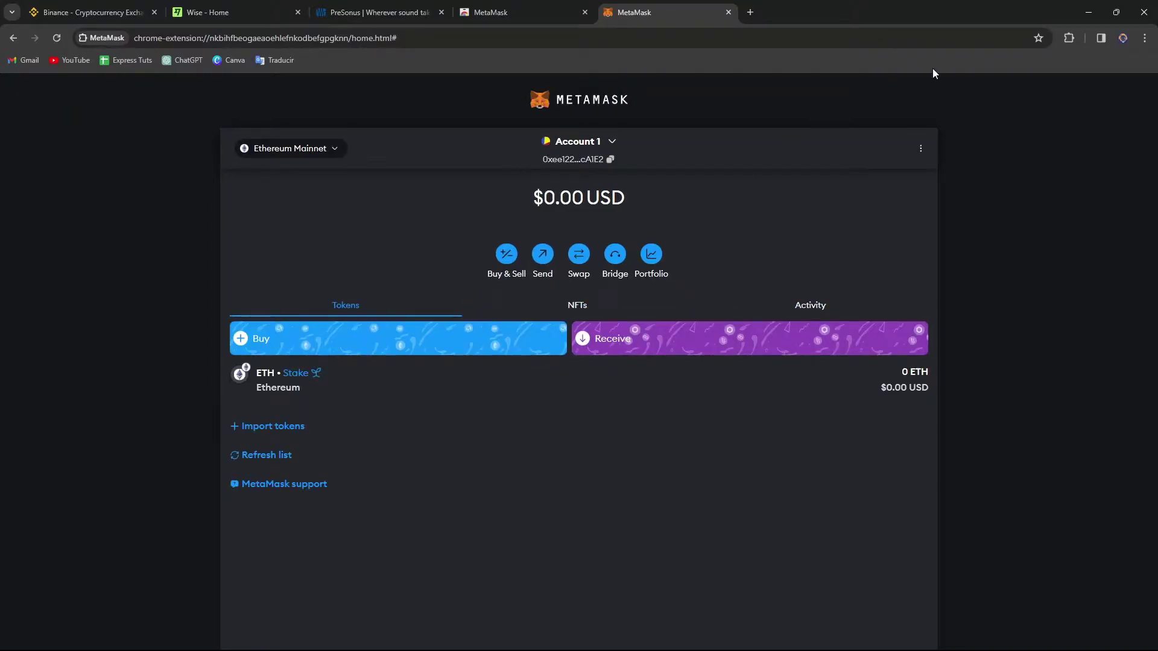
Step: Pin MetaMask in Chrome's extensions menu, then glance at the account list
click(1069, 38)
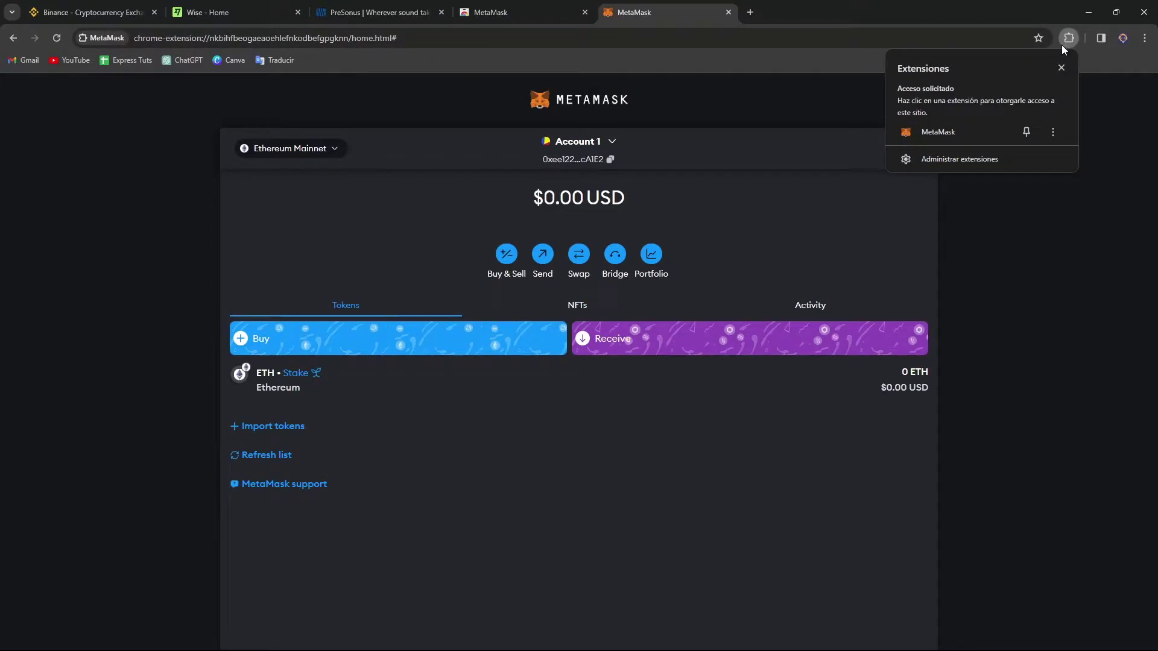
click(1023, 134)
click(1049, 40)
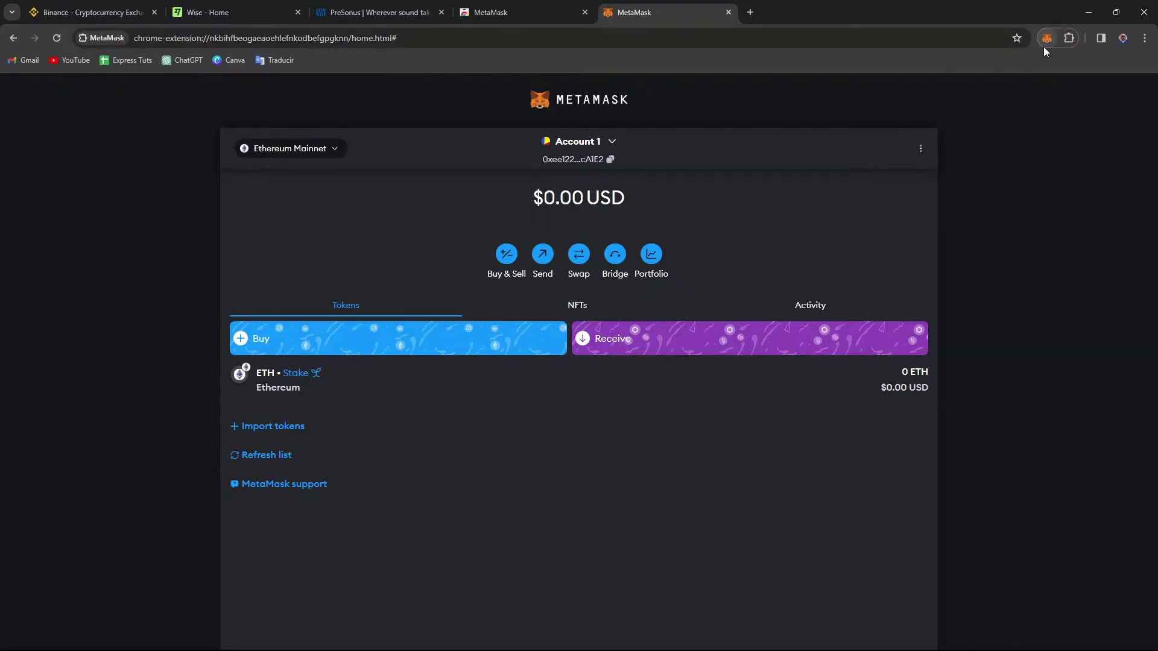
click(612, 145)
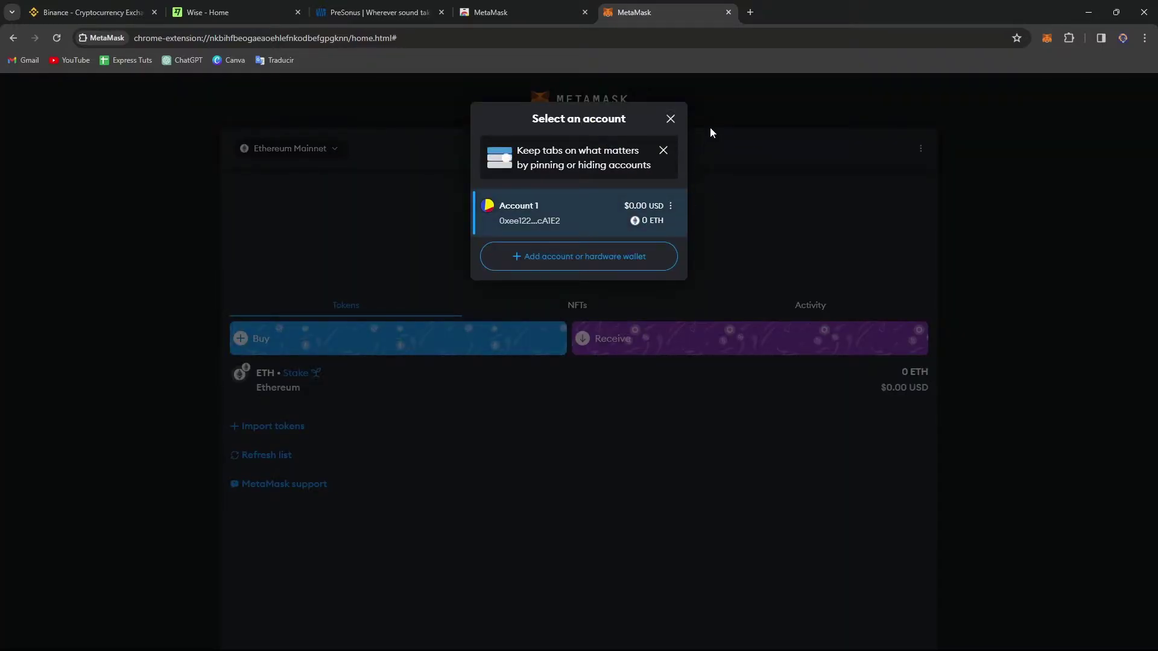
click(800, 168)
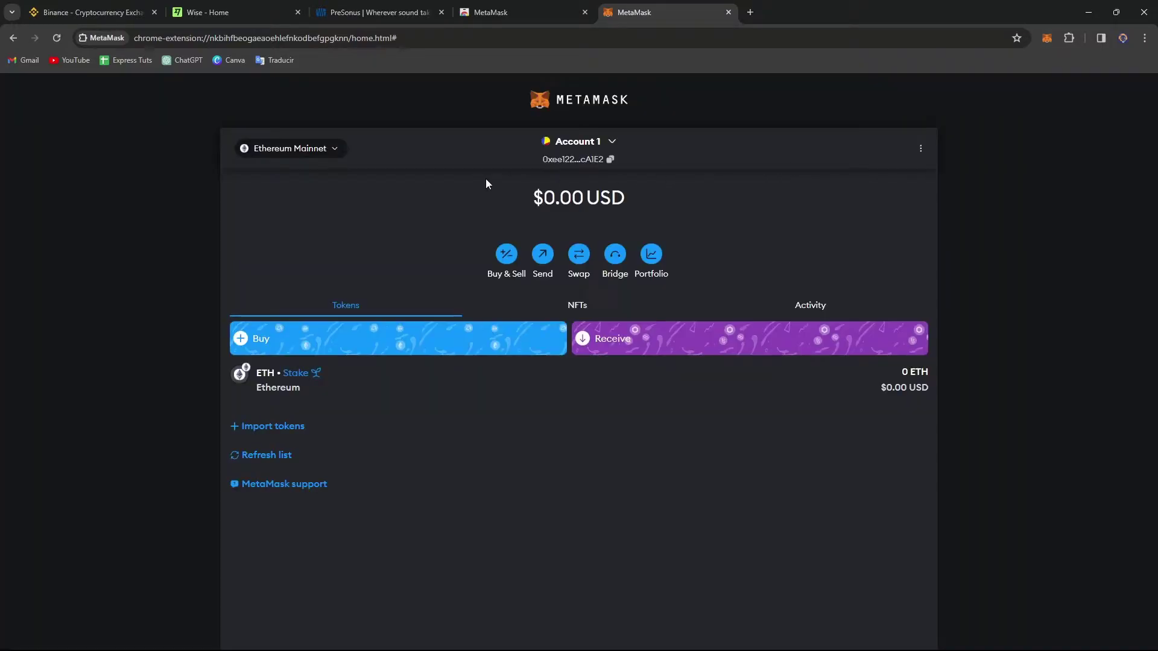
Step: Open MetaMask's network list and go to the Add a network page
click(316, 150)
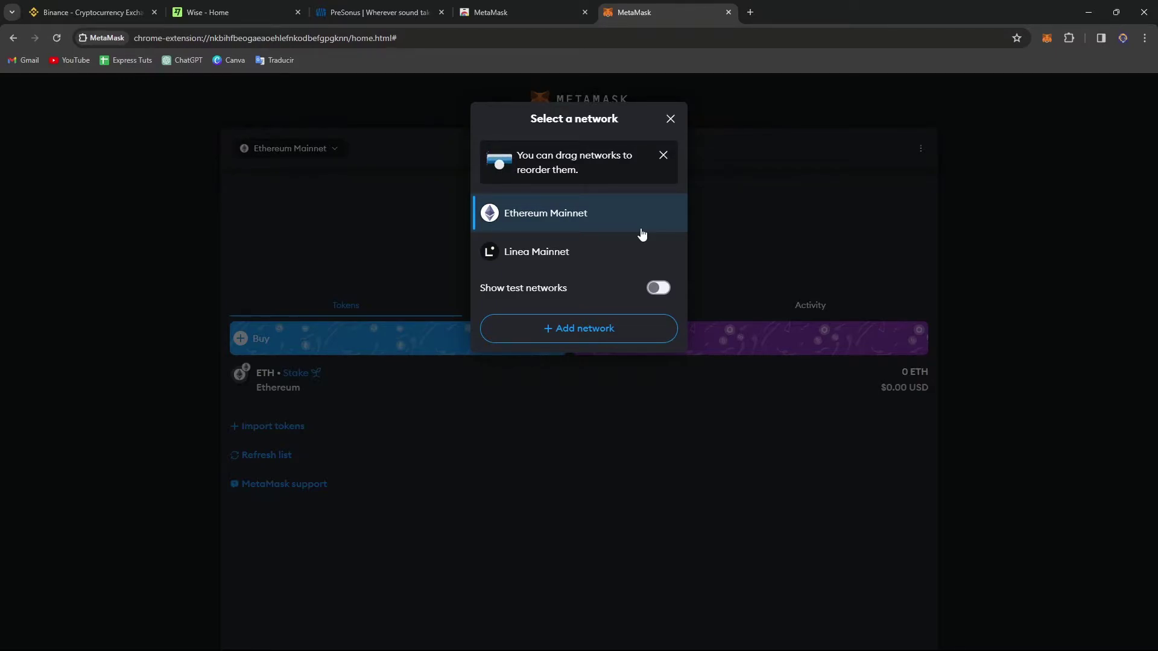
click(610, 329)
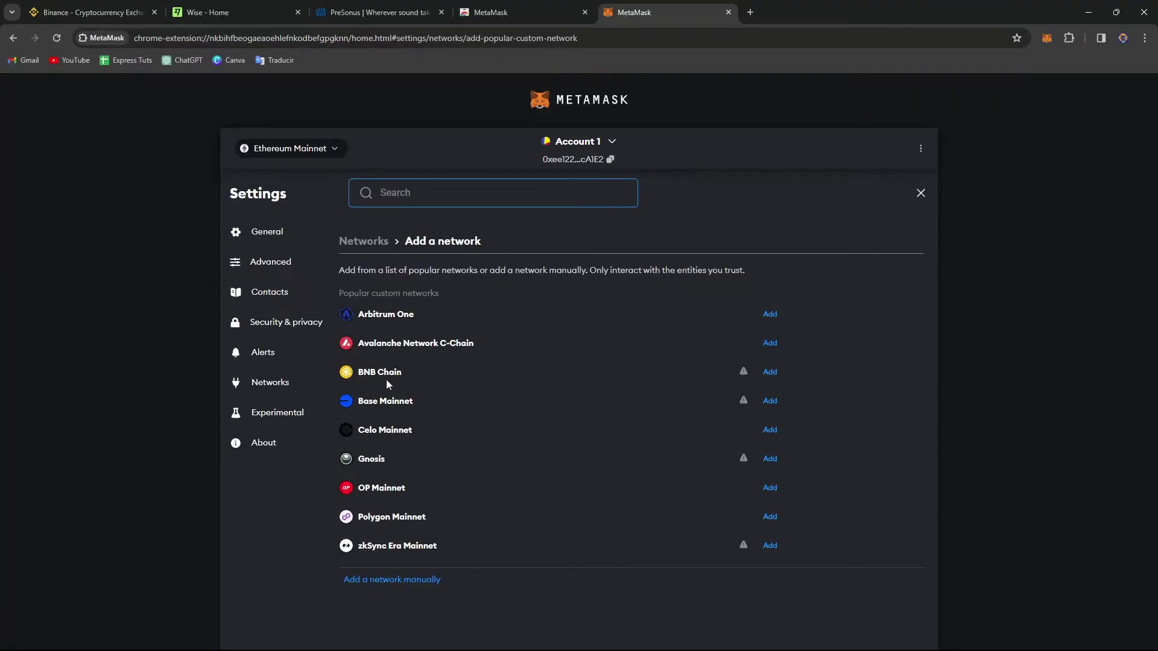
Step: Add and approve BNB Chain, then switch the wallet to it, showing 0 BNB
drag(381, 378, 423, 381)
click(771, 372)
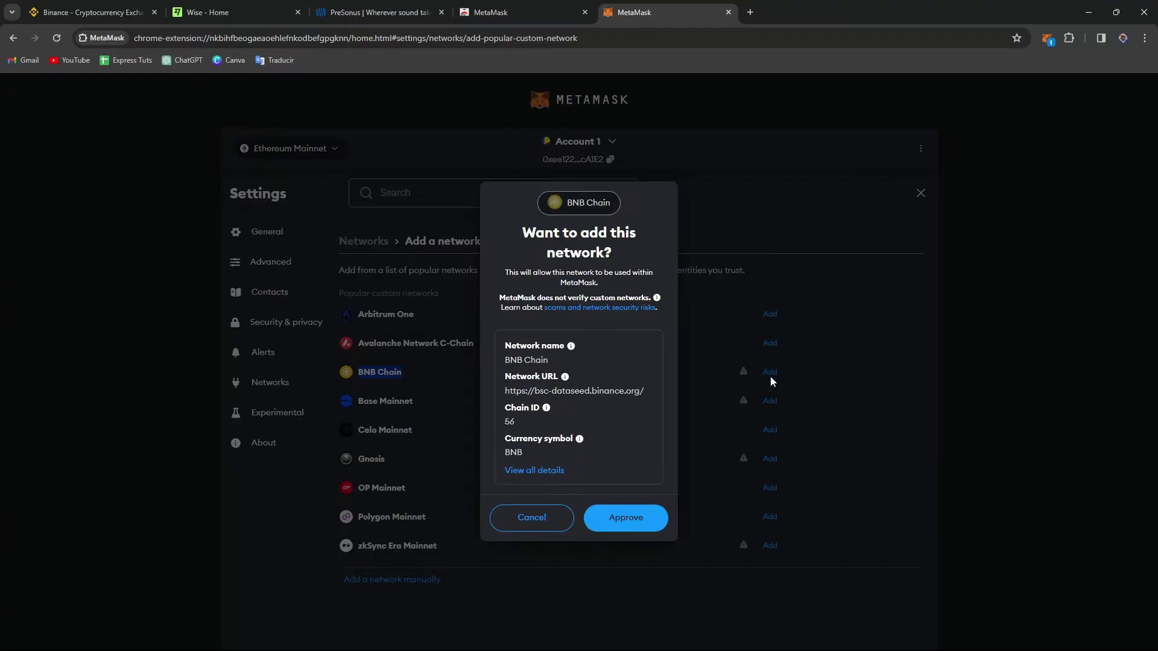
click(633, 521)
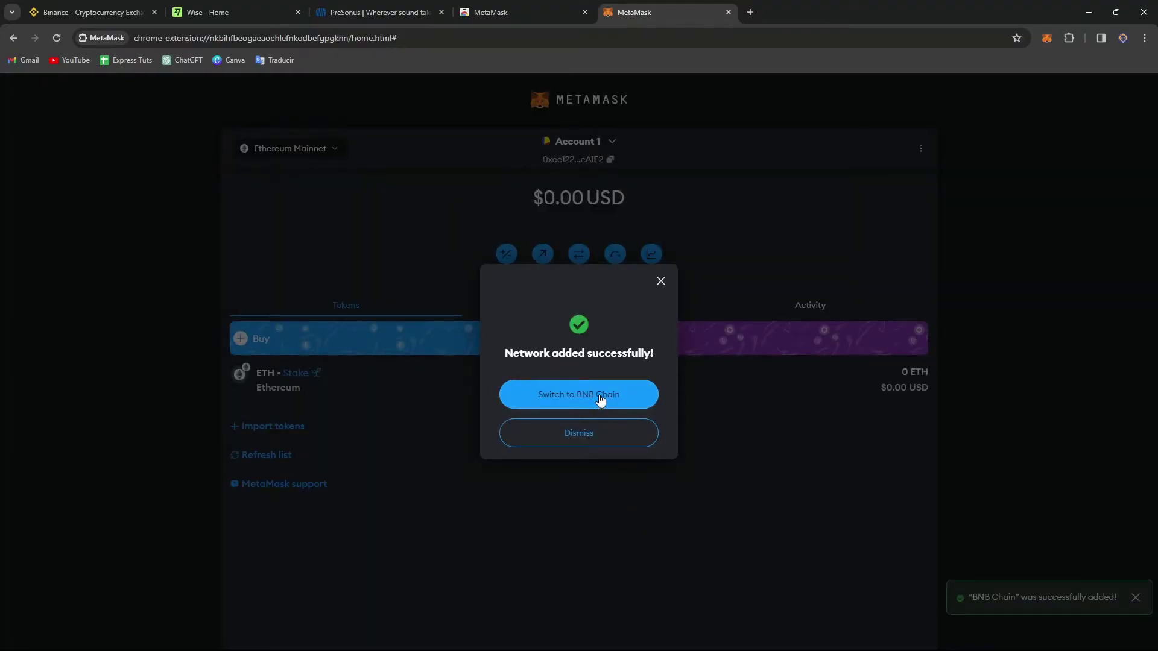
click(600, 398)
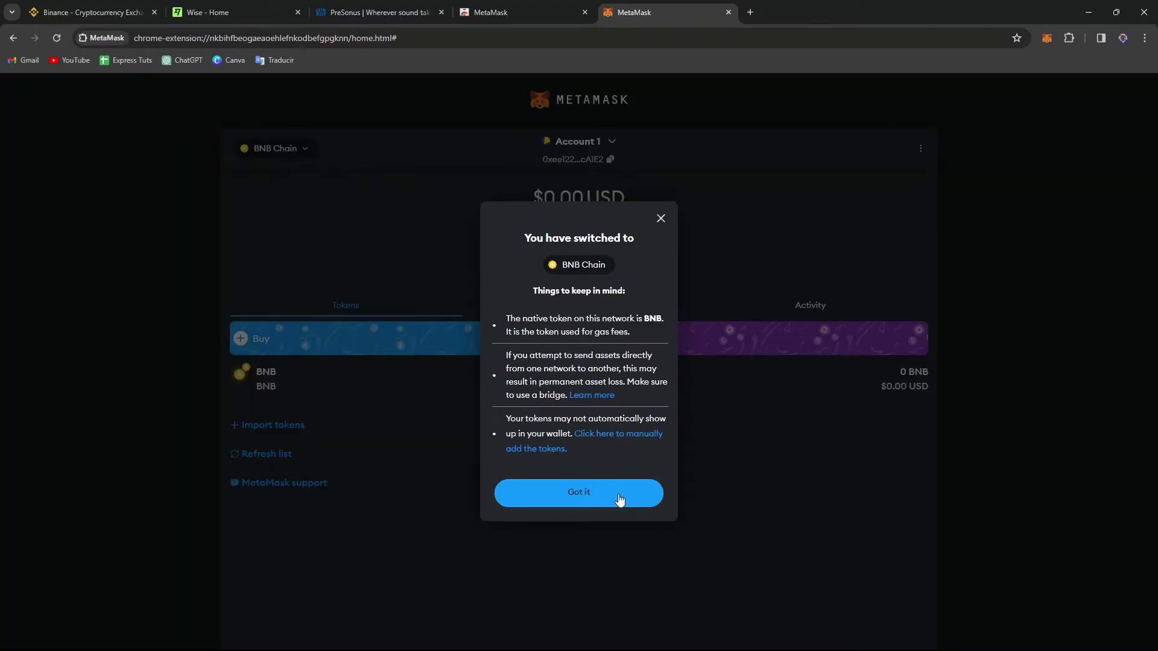
click(620, 496)
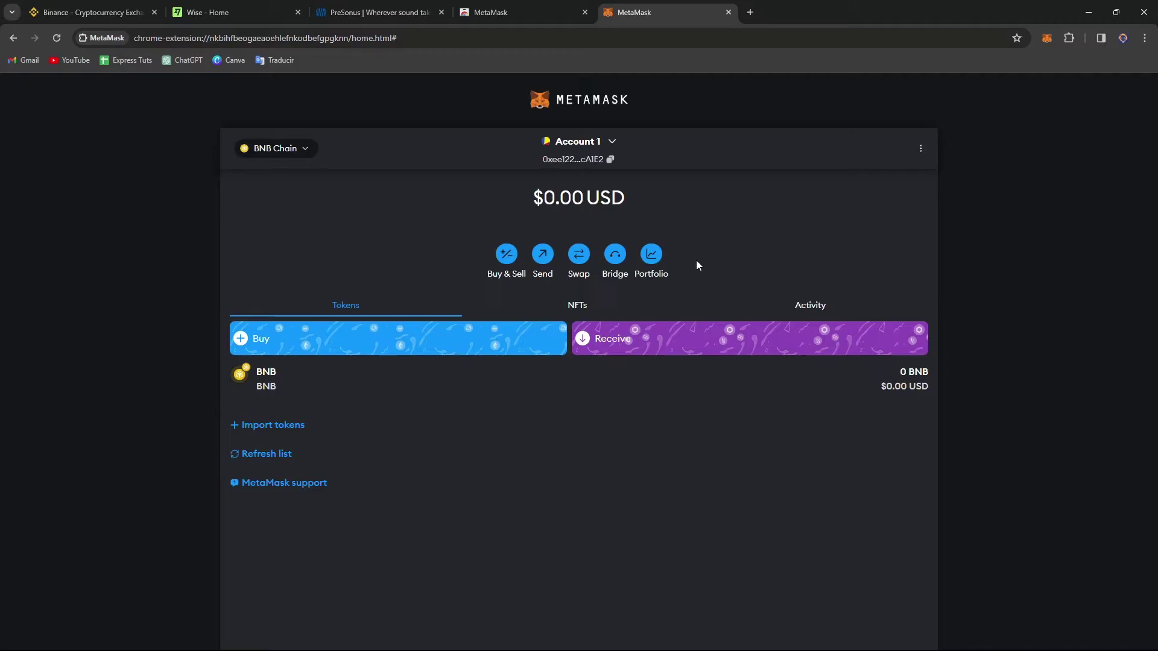
Step: Open Binance's Spot wallet and show the action menu for the 0.01110132 BNB holding
click(97, 17)
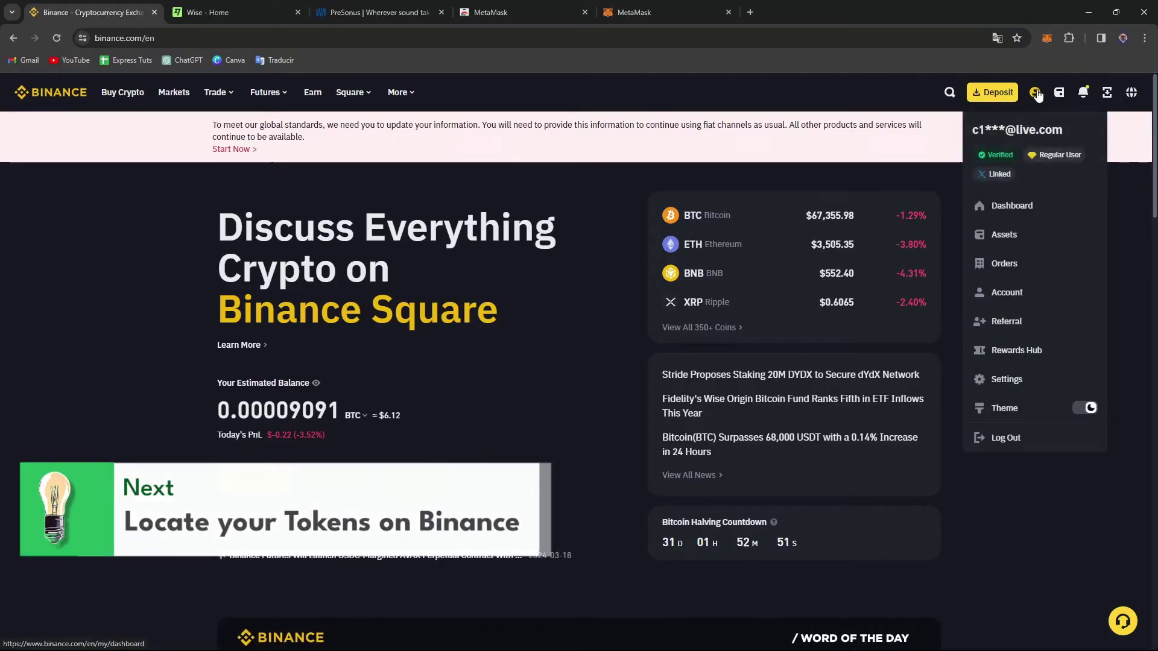
mouse_move(1060, 92)
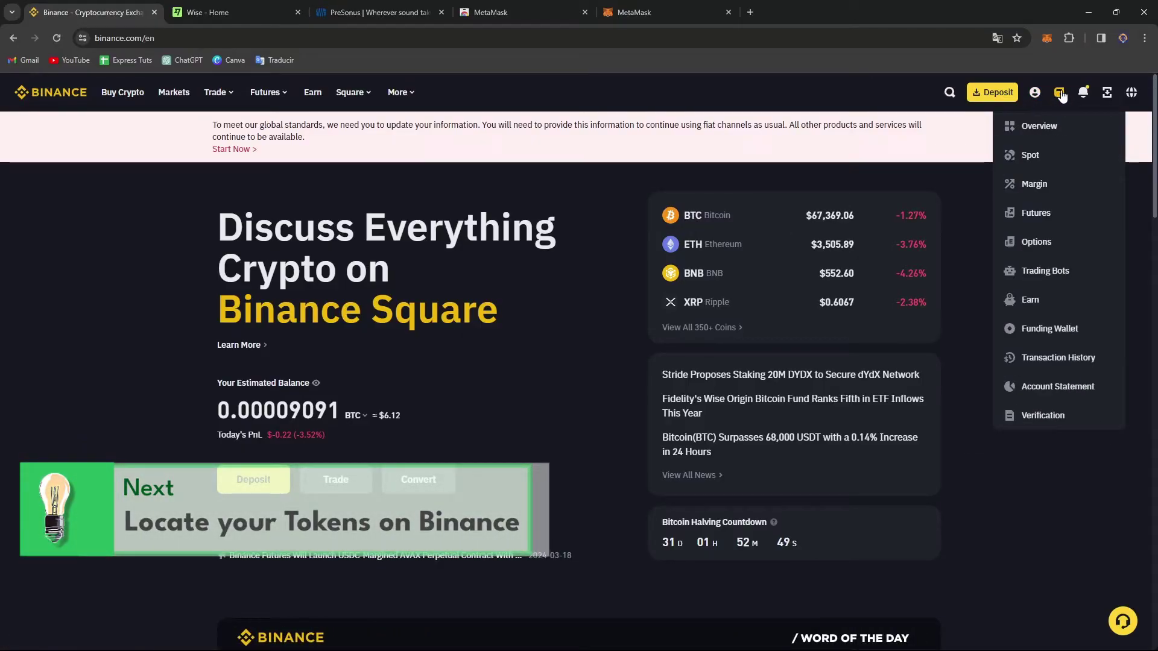
click(1055, 159)
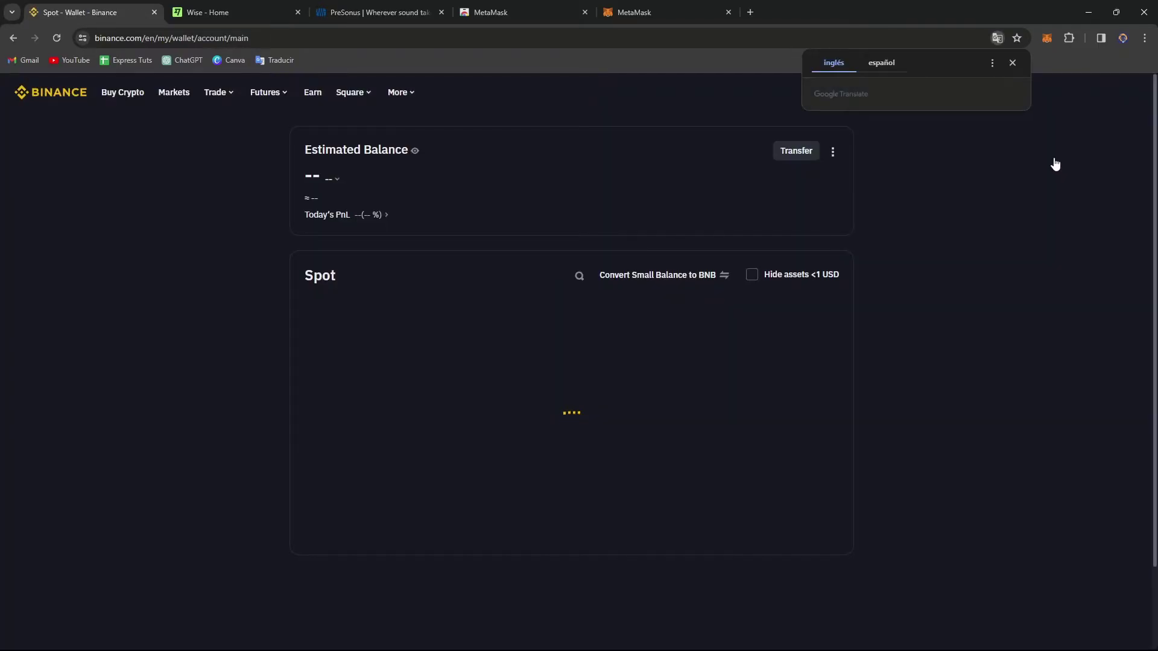
click(1012, 63)
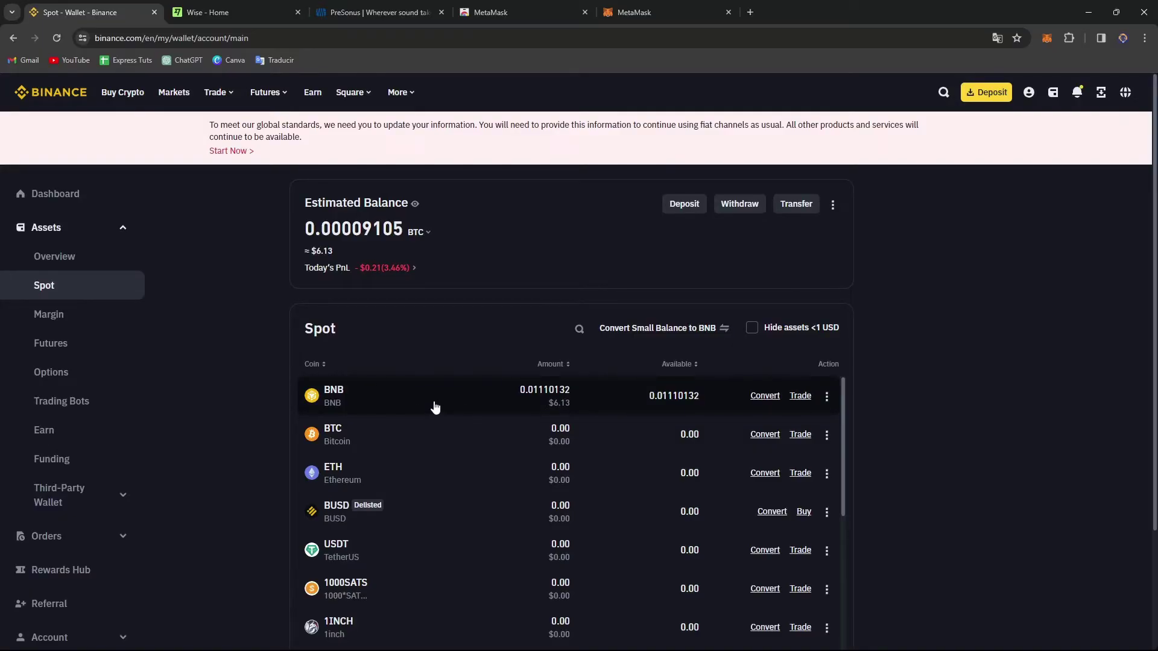
click(826, 397)
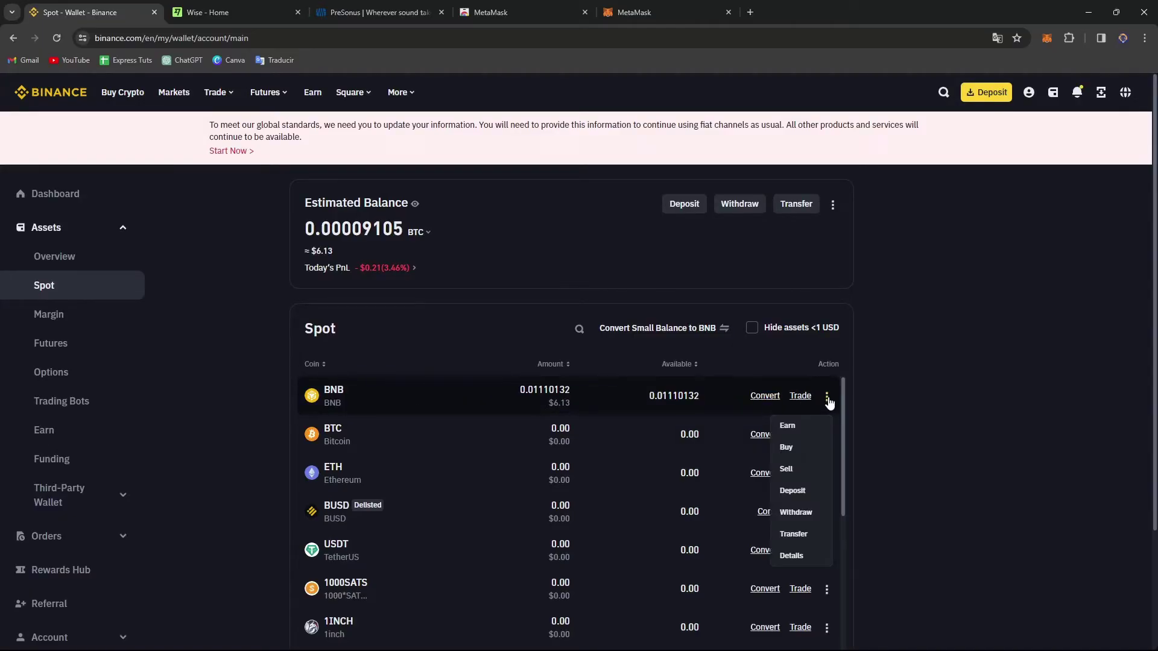
drag(828, 402, 817, 516)
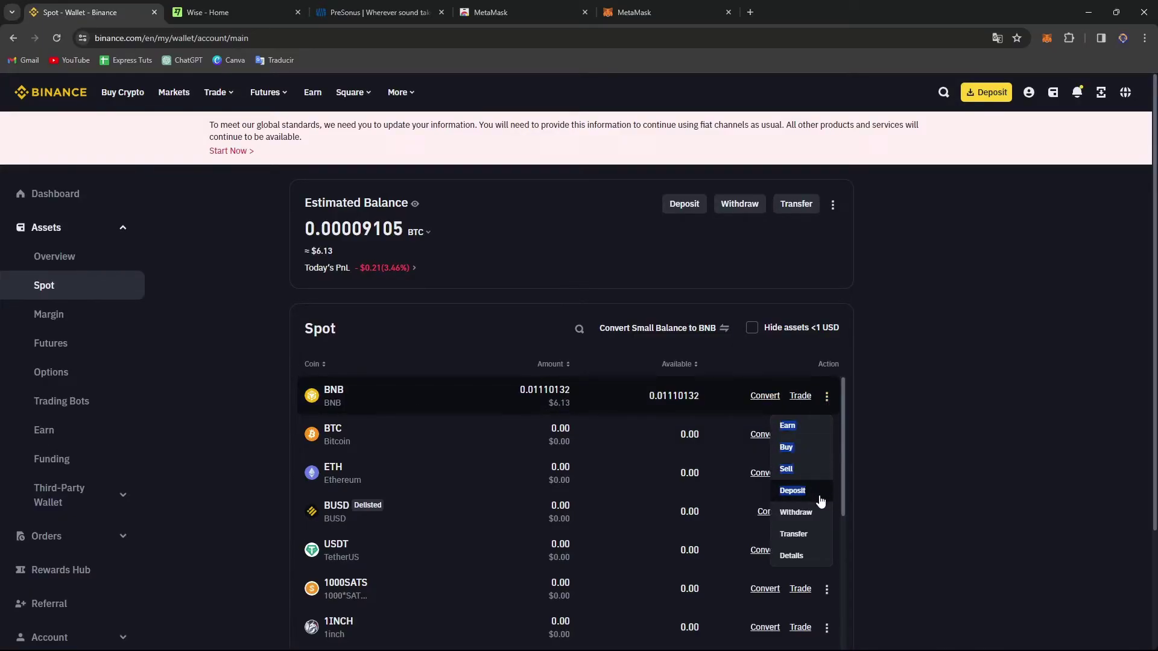
Step: Open Binance's Withdraw Crypto form for BNB and focus the Address field
click(792, 556)
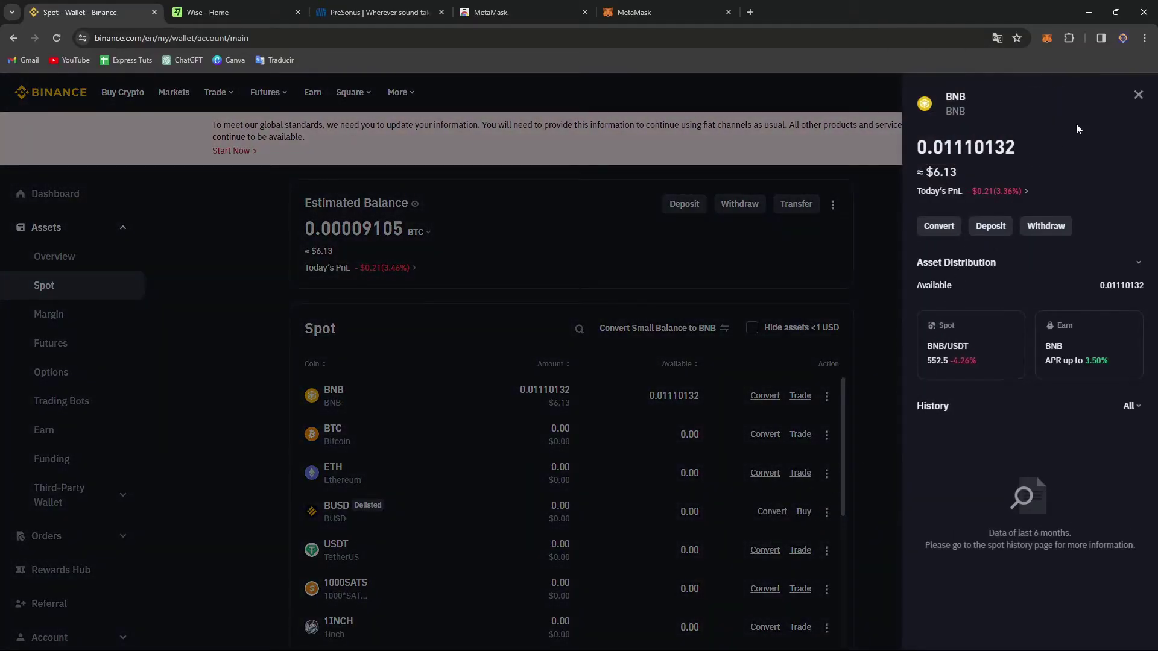
click(451, 405)
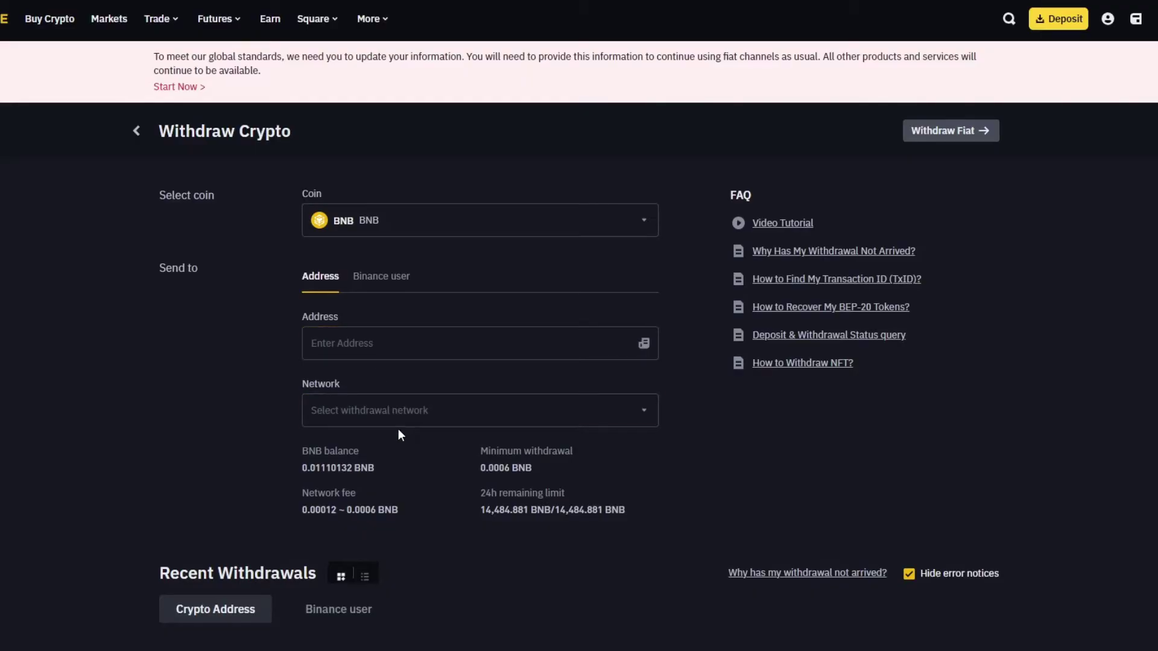
click(360, 348)
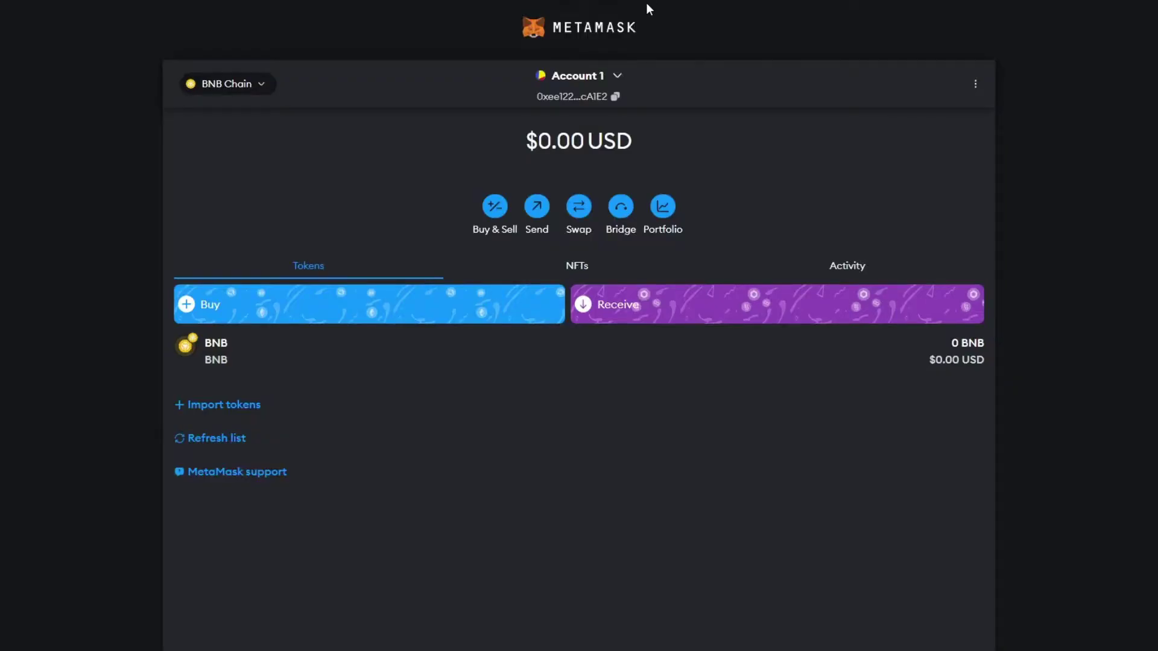
Step: Copy the MetaMask account address into Binance's withdrawal Address field, then copy it again
click(578, 100)
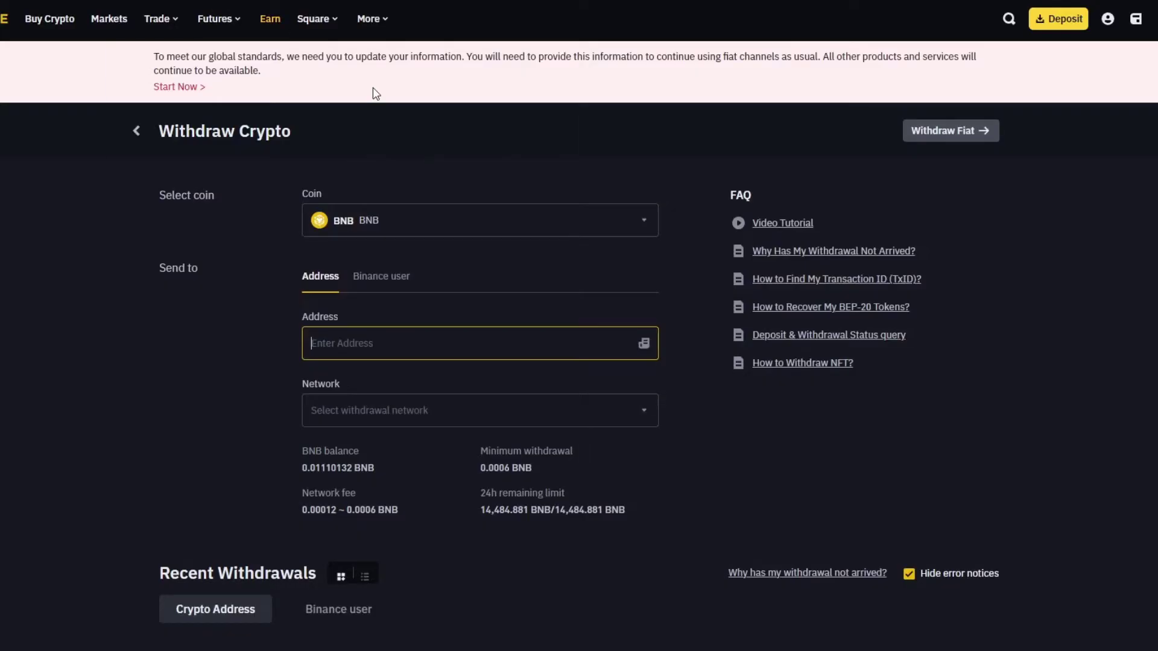
key(ctrl+v)
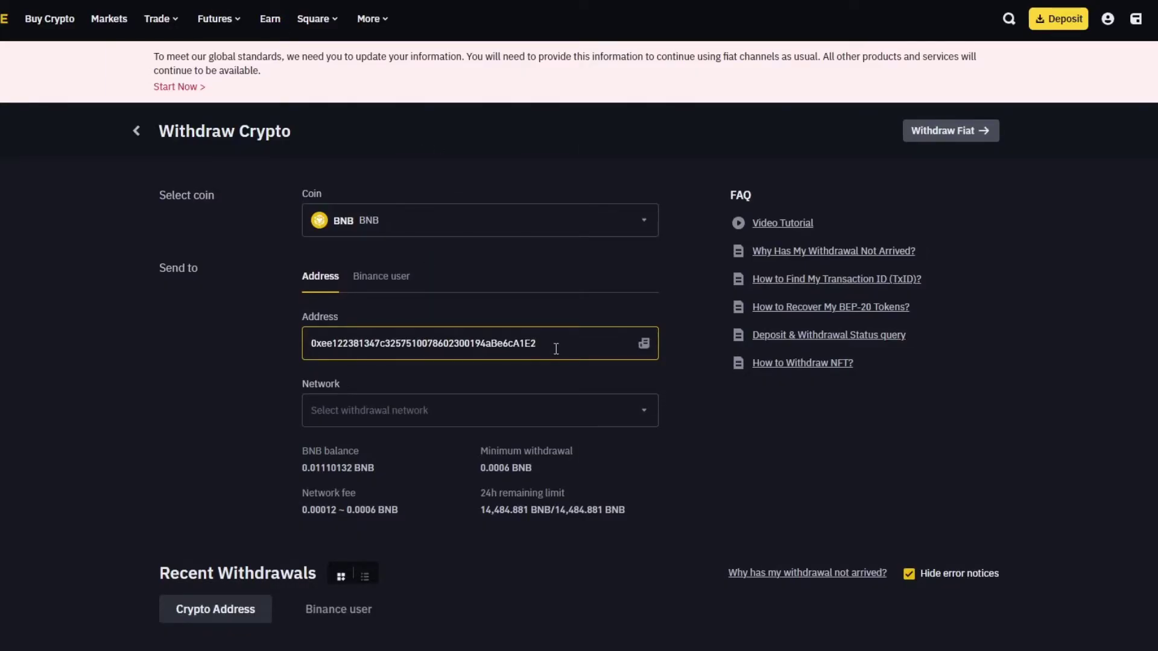
drag(552, 343, 308, 343)
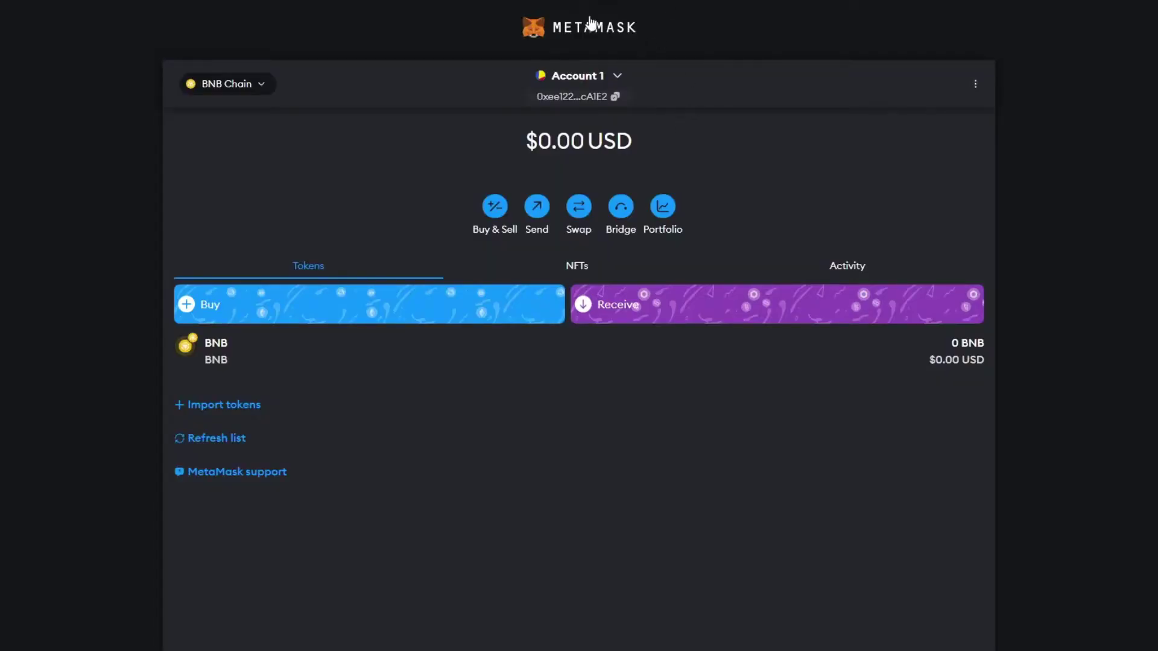
click(572, 97)
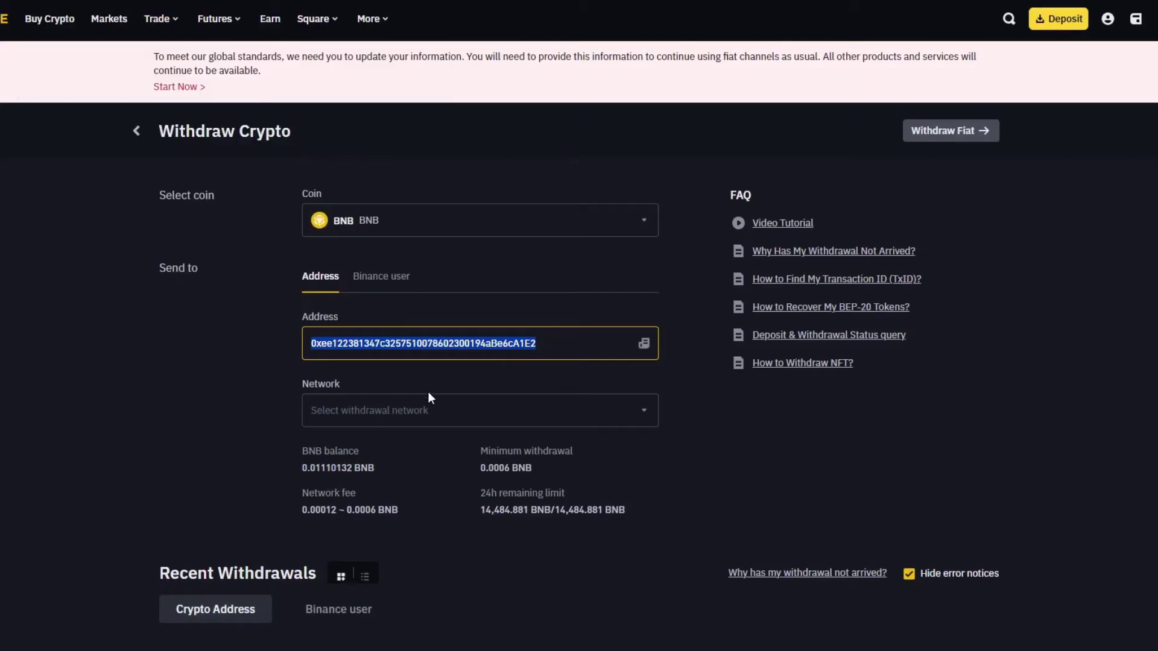
Step: Choose BSC (BNB Smart Chain, BEP20) as the withdrawal network and confirm the address supports it
click(430, 410)
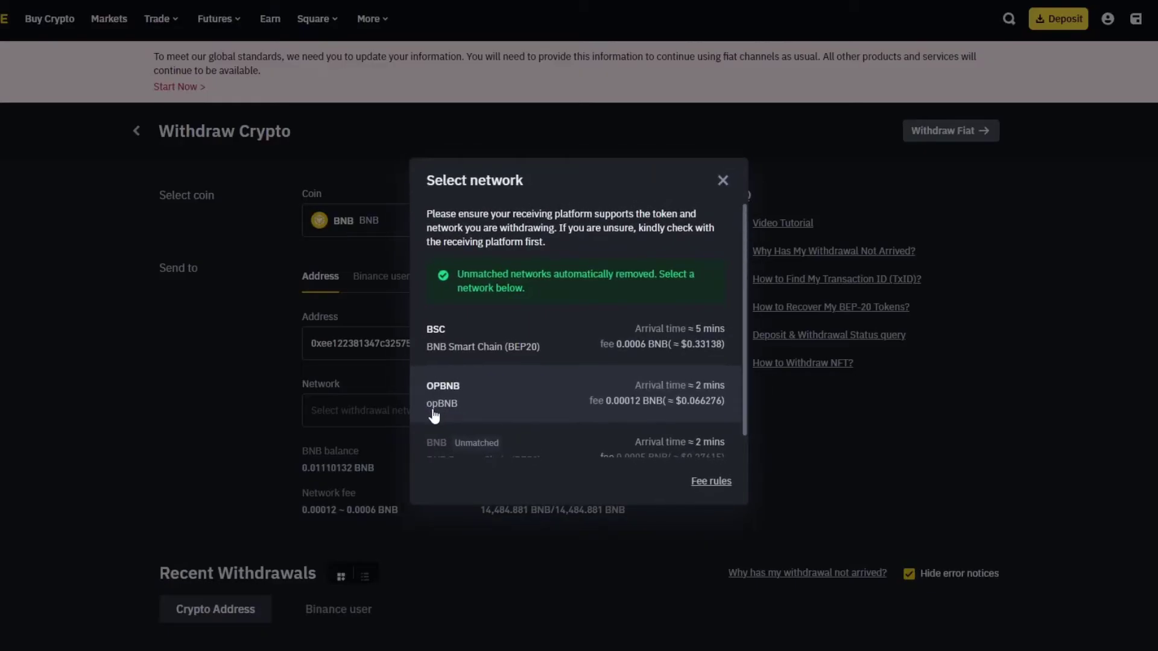
scroll(531, 391, down, 1)
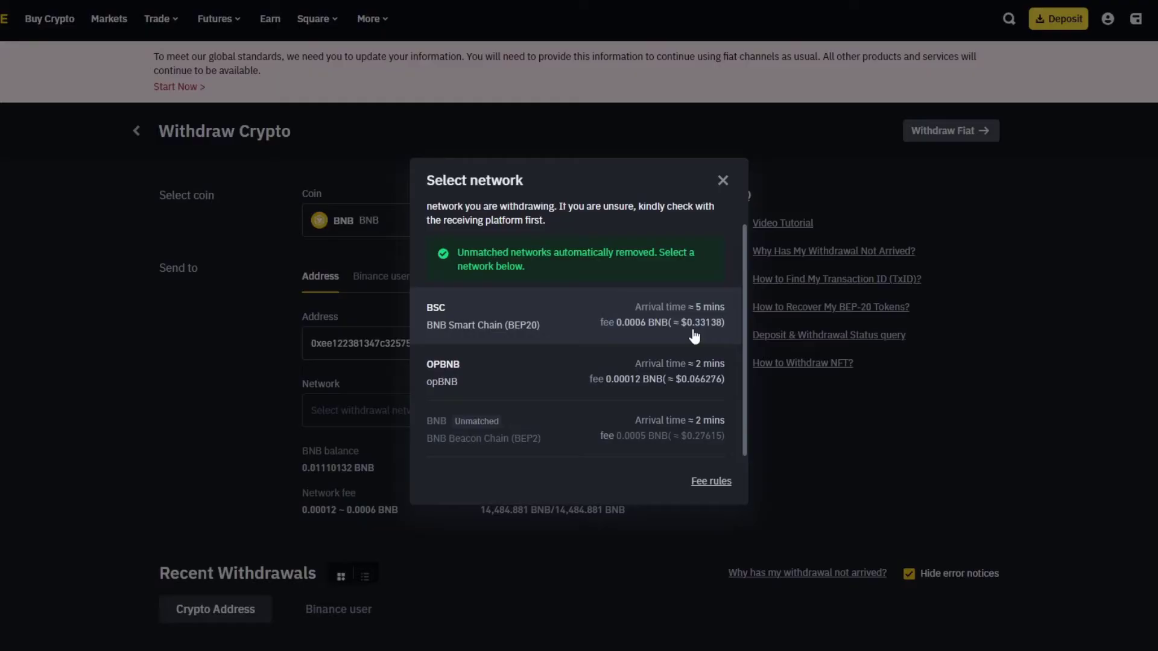
click(599, 338)
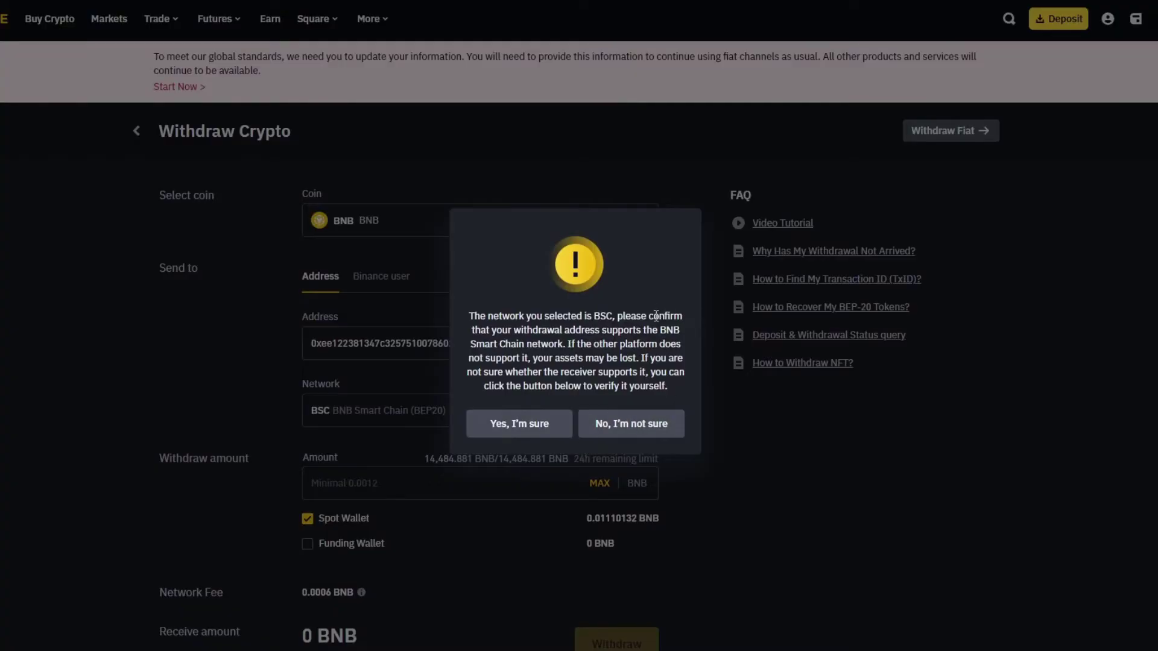
drag(652, 316, 679, 344)
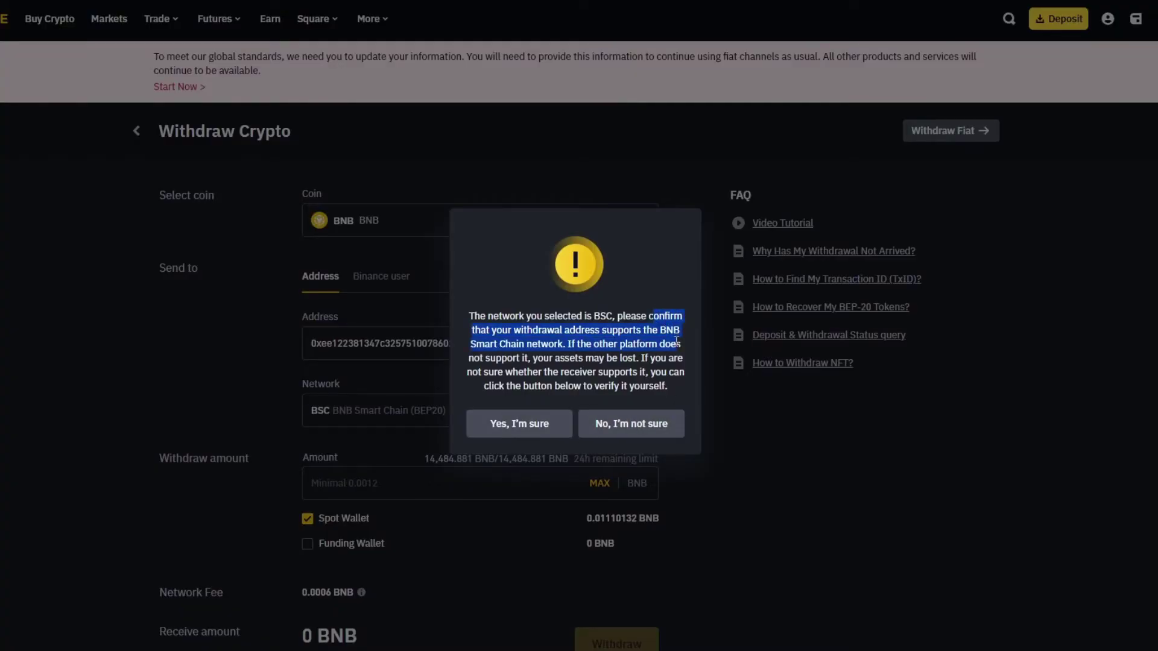
click(526, 435)
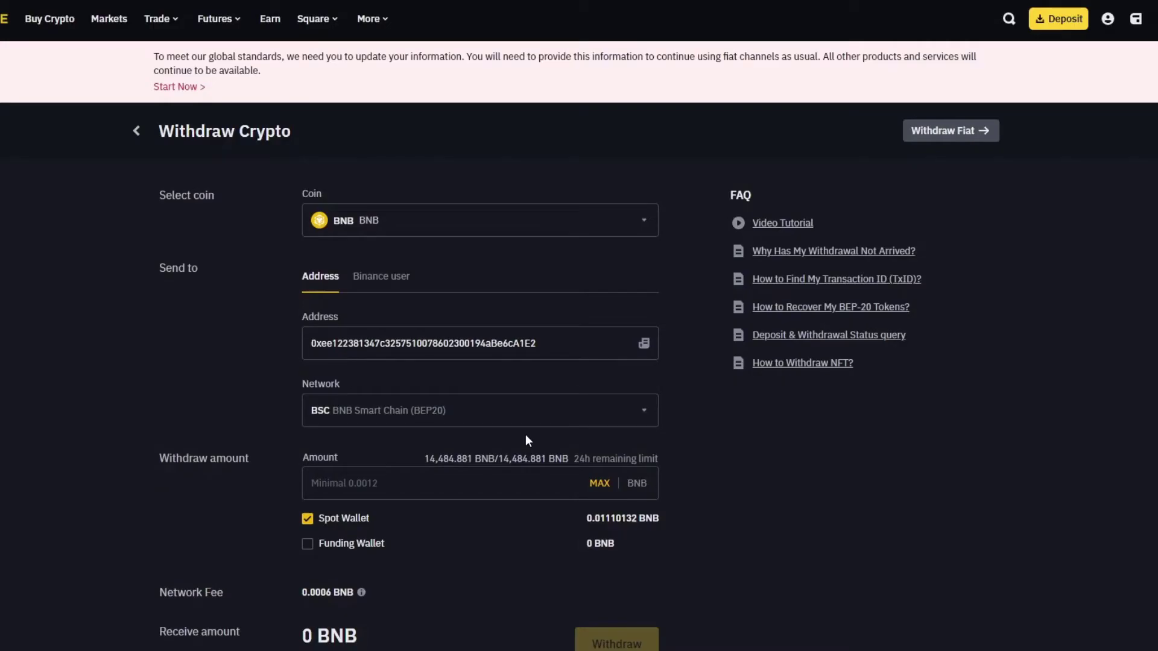
scroll(554, 443, down, 1)
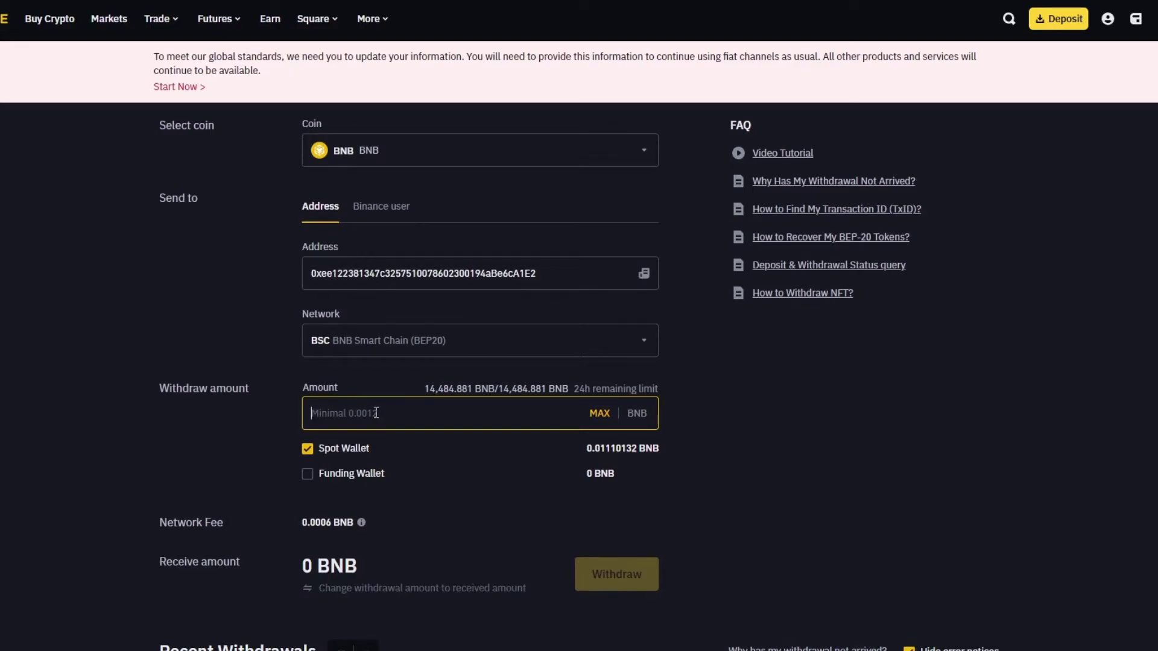
scroll(465, 318, down, 1)
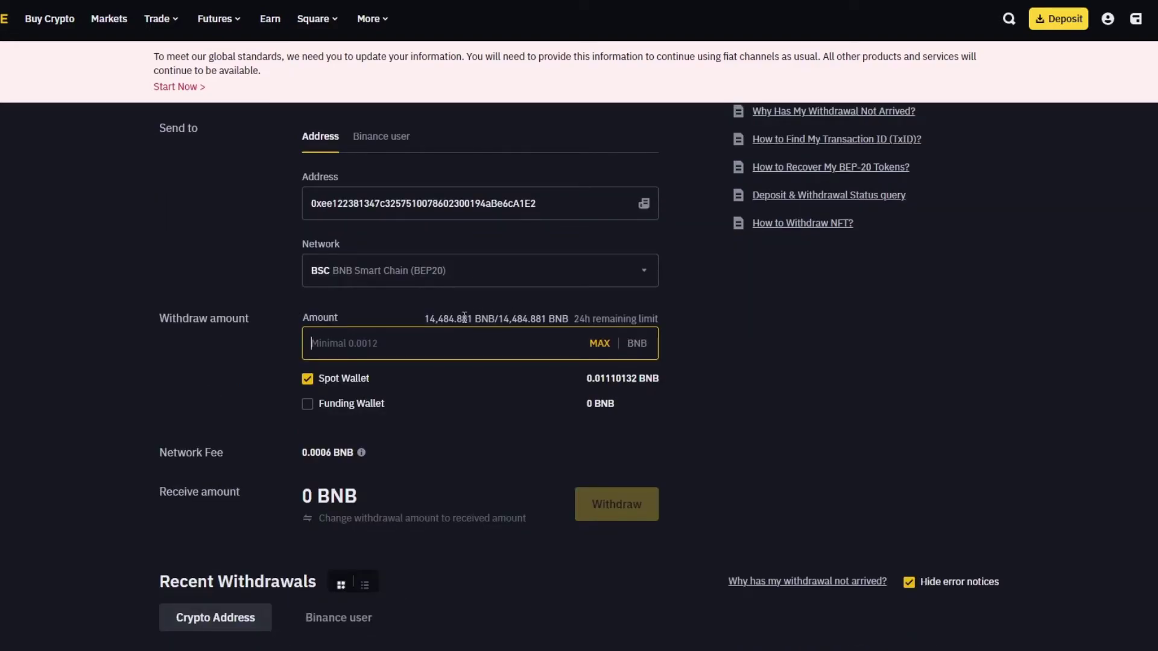
Step: Fill the amount with the full 0.01110132 BNB spot balance and check the 0.01050132 BNB received
click(600, 348)
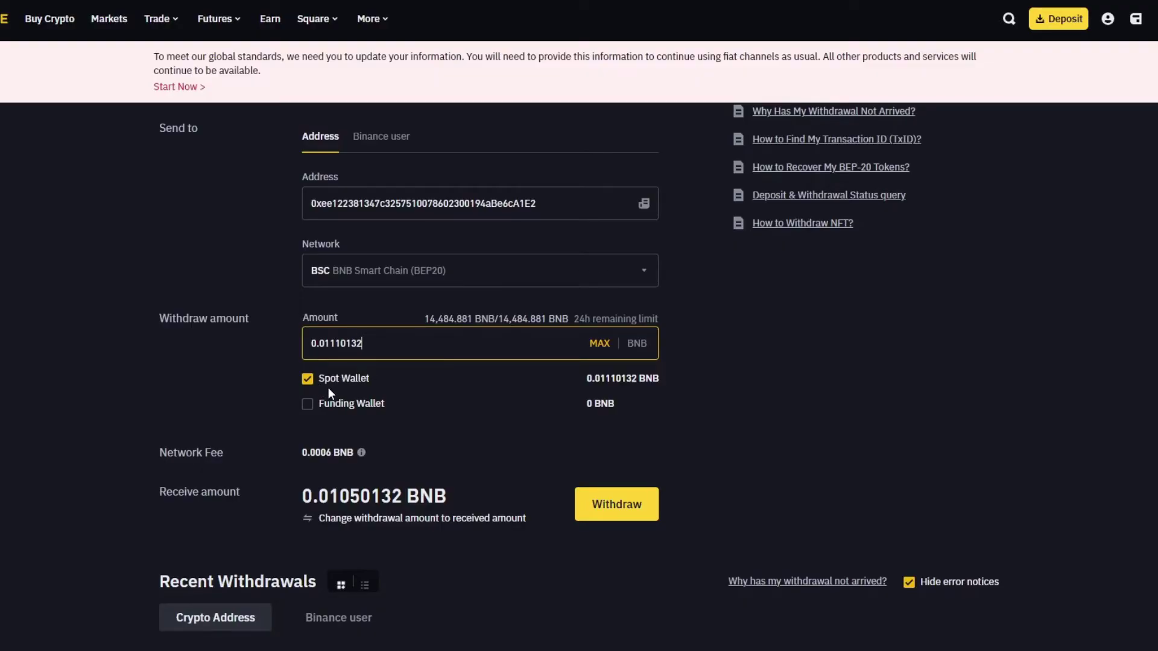
drag(319, 453, 355, 454)
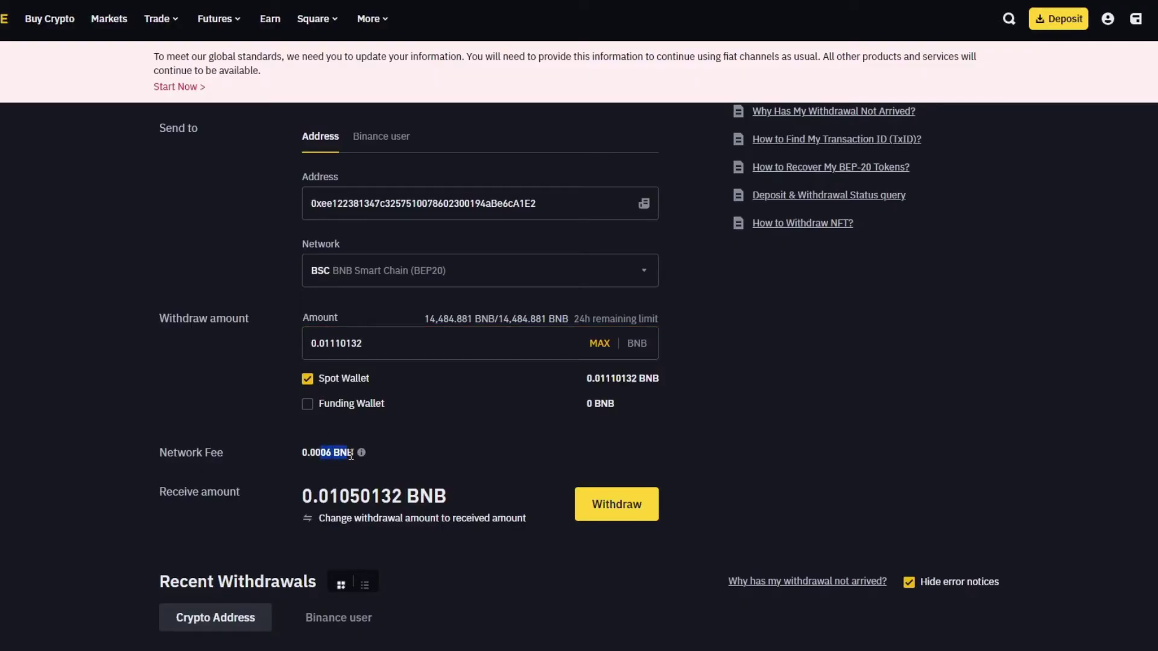
scroll(345, 462, down, 2)
drag(319, 359, 408, 365)
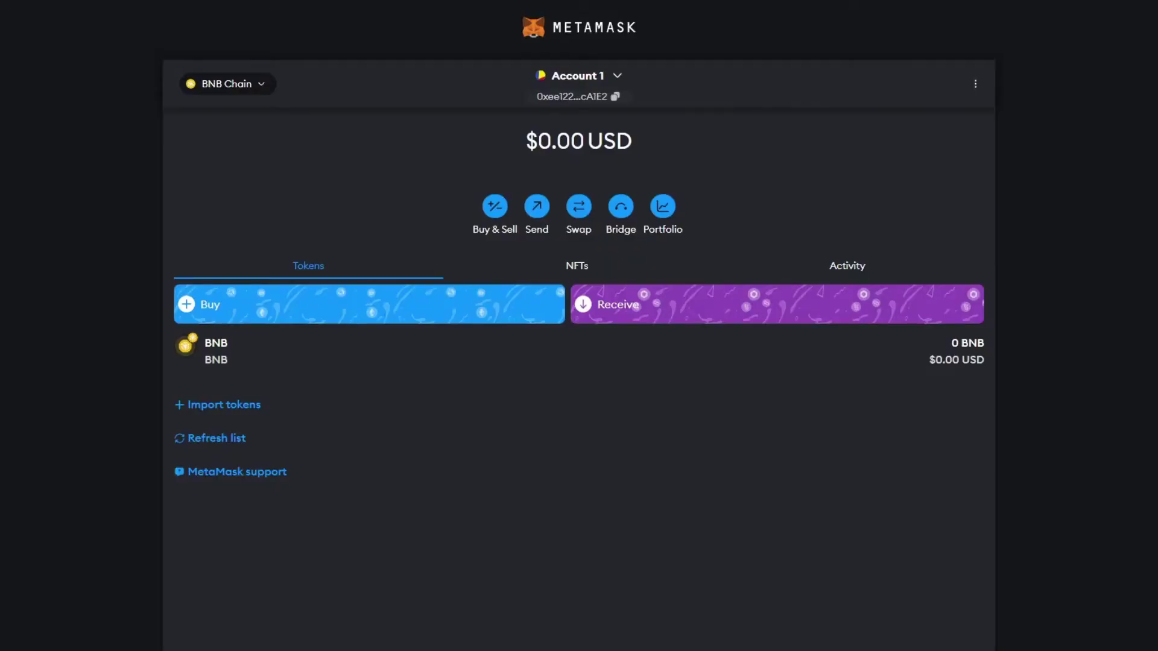
Step: Check the MetaMask account list and BNB token details, then begin a custom token import
click(611, 81)
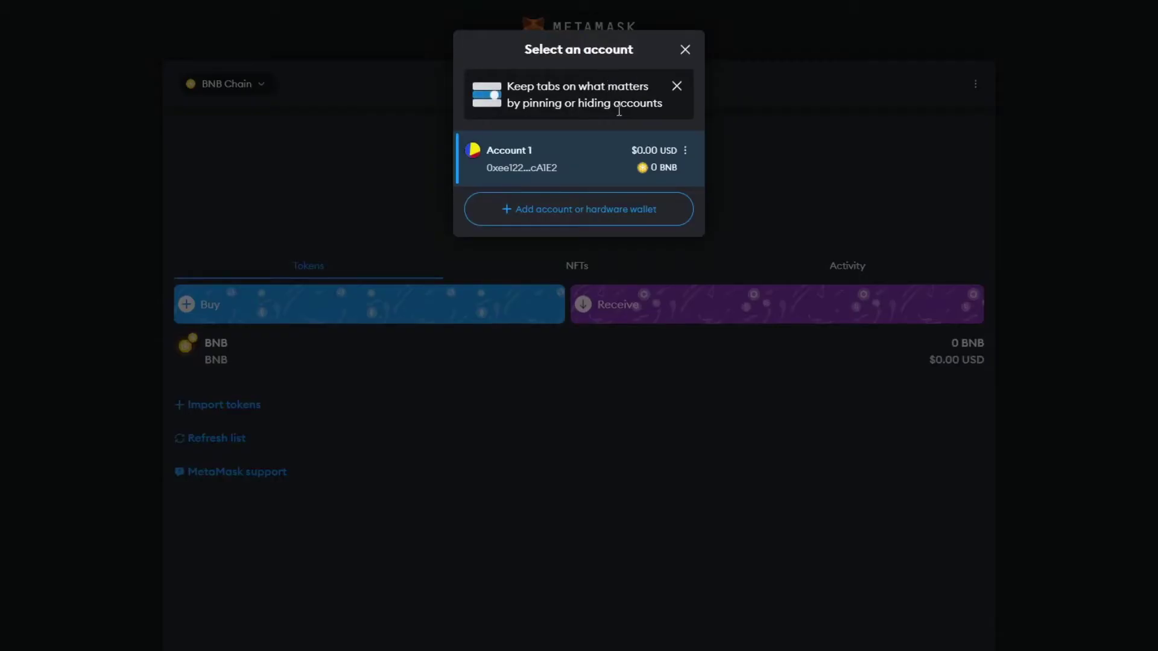
click(541, 184)
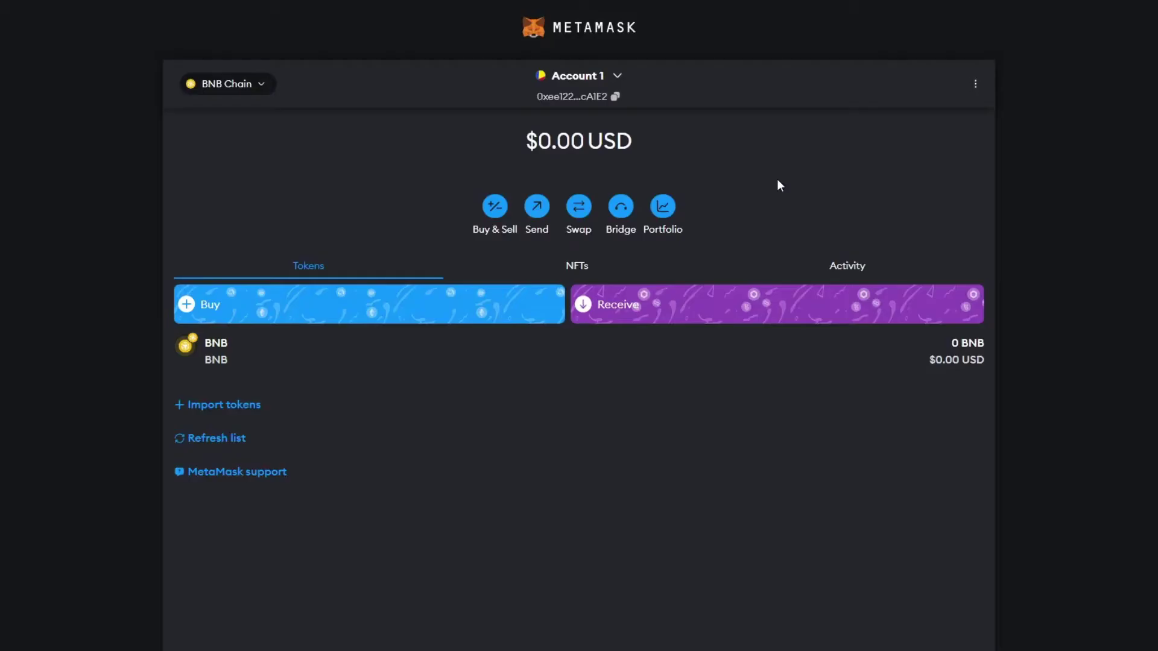
click(306, 362)
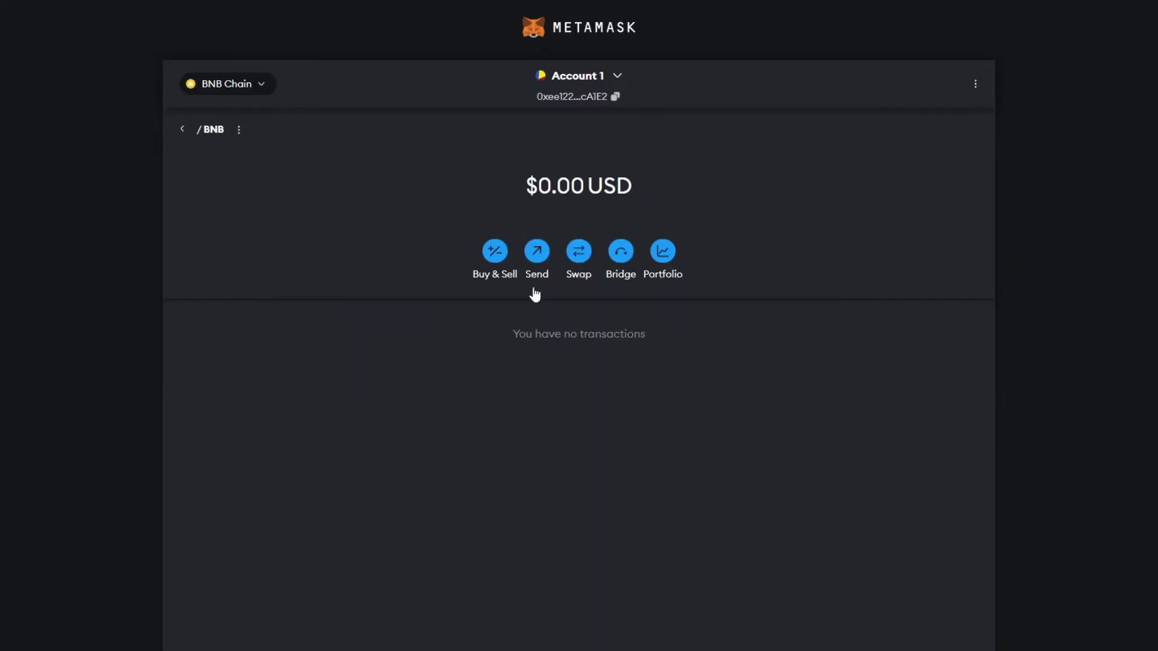
click(182, 130)
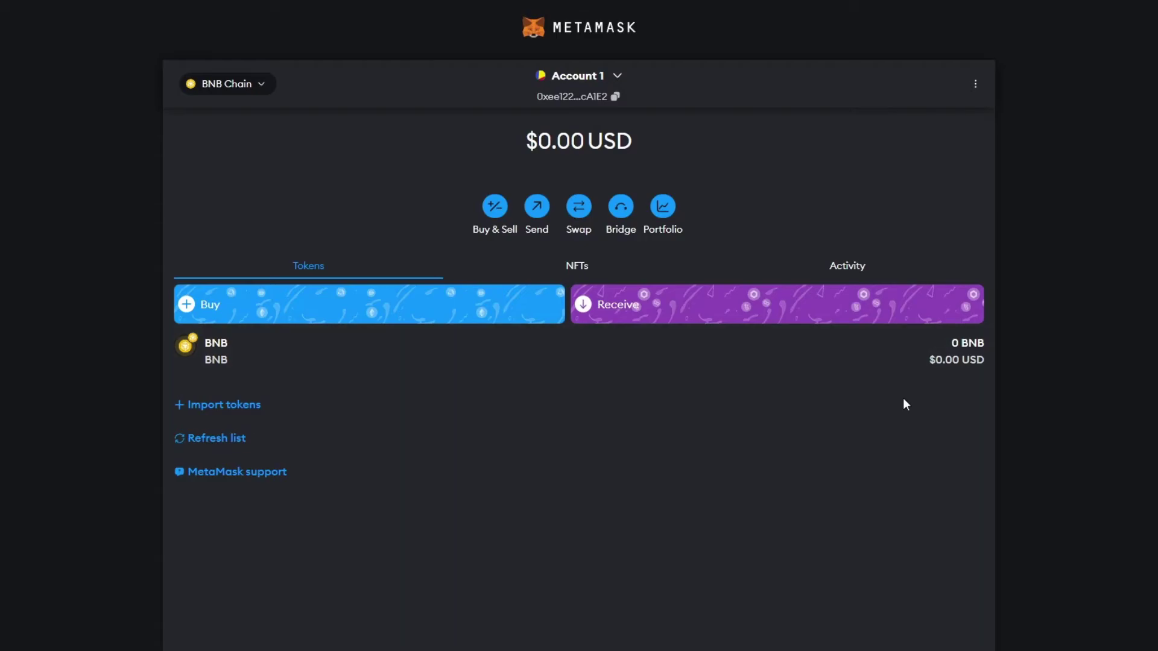
click(204, 409)
Step: Find the Tether USDT contract on Etherscan through Google and view its Contract tab
click(605, 255)
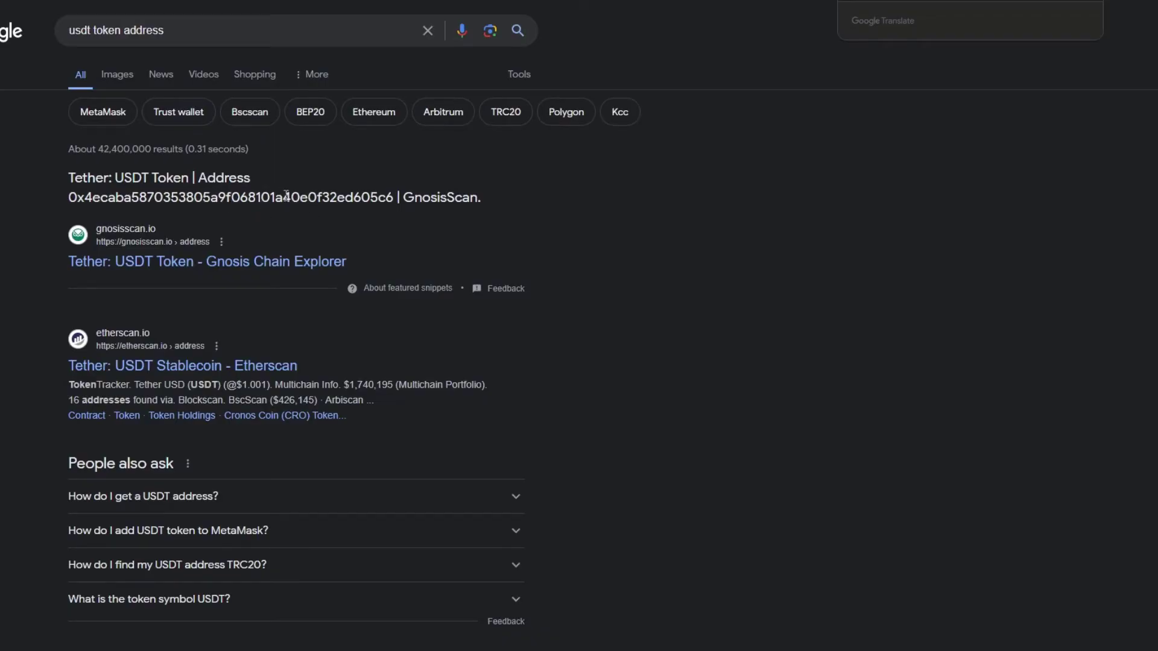
click(258, 368)
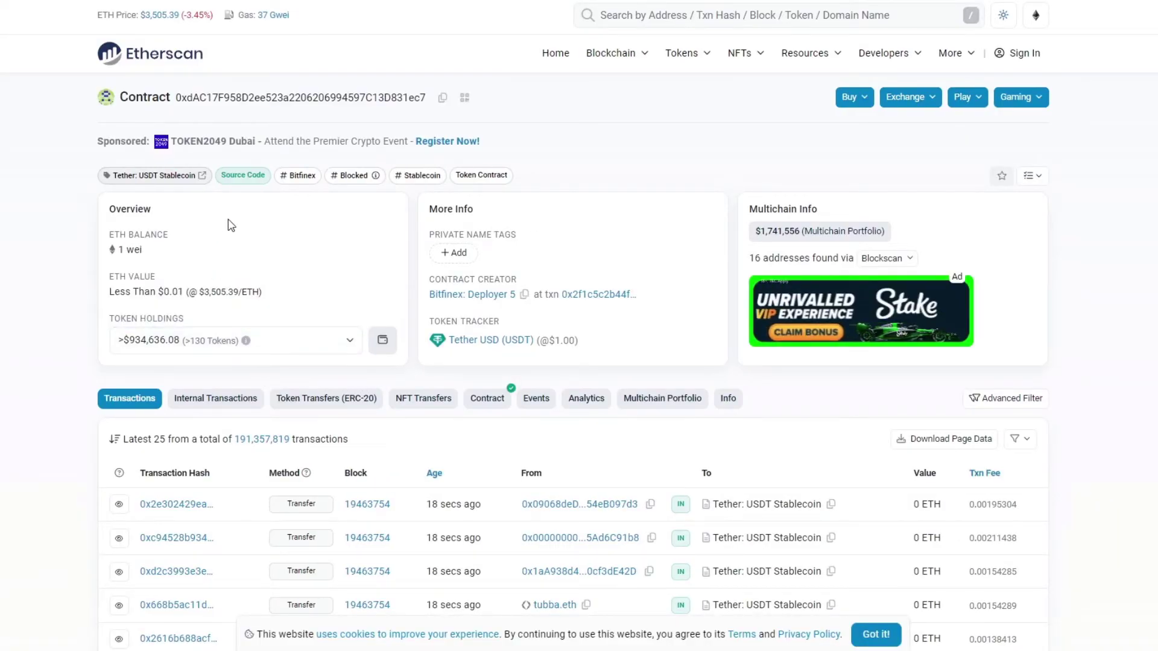
click(242, 174)
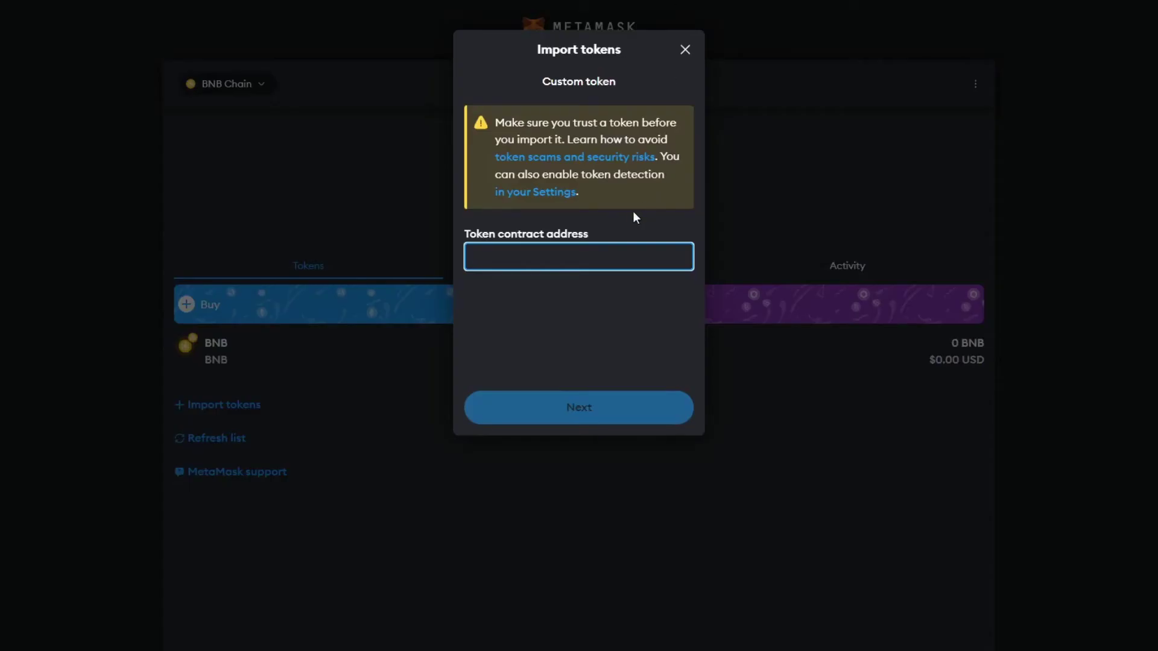
Step: Paste the Cake-LP contract address into Token contract address and confirm the Cake-LP import
key(ctrl+v)
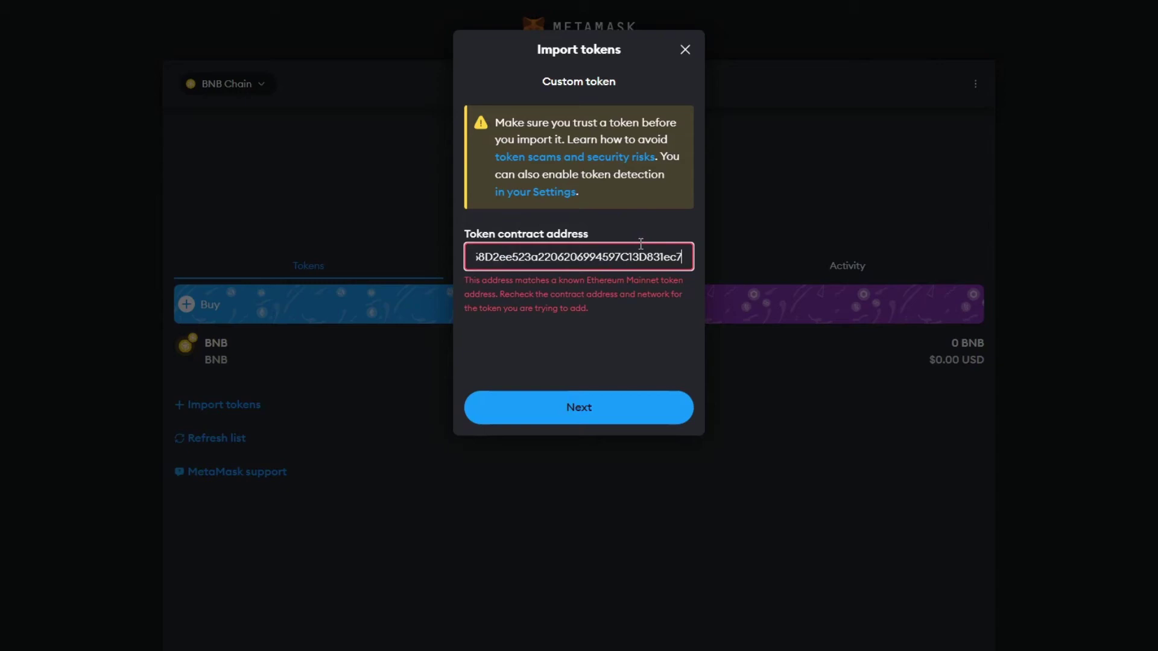
key(ctrl+a)
key(ctrl+v)
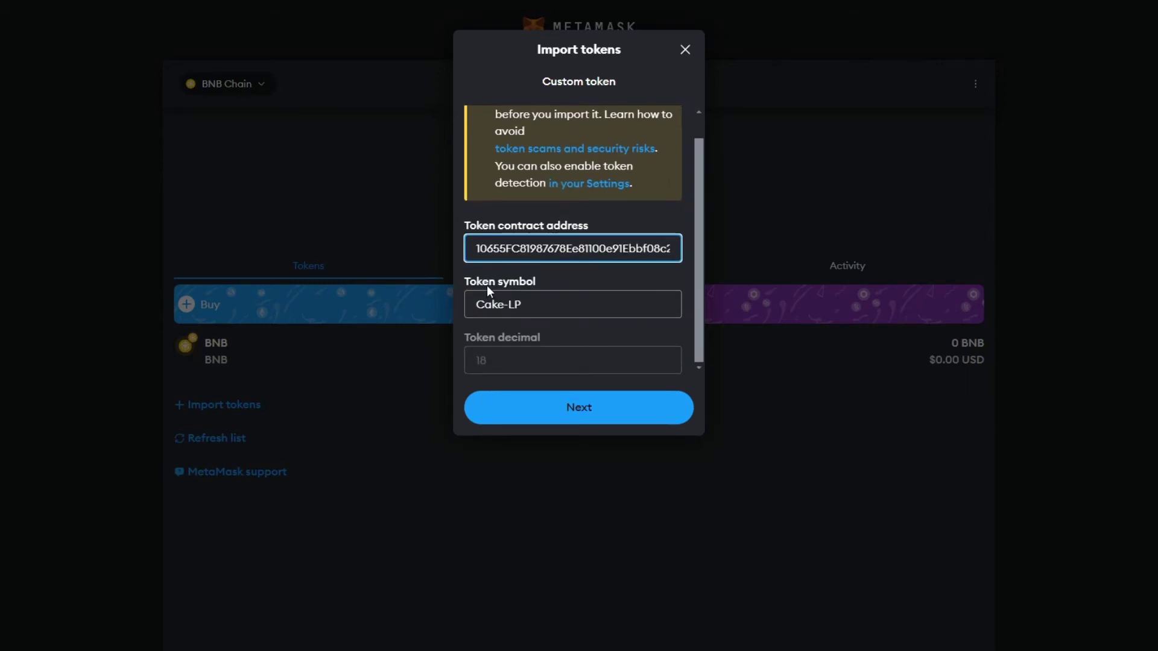
click(595, 412)
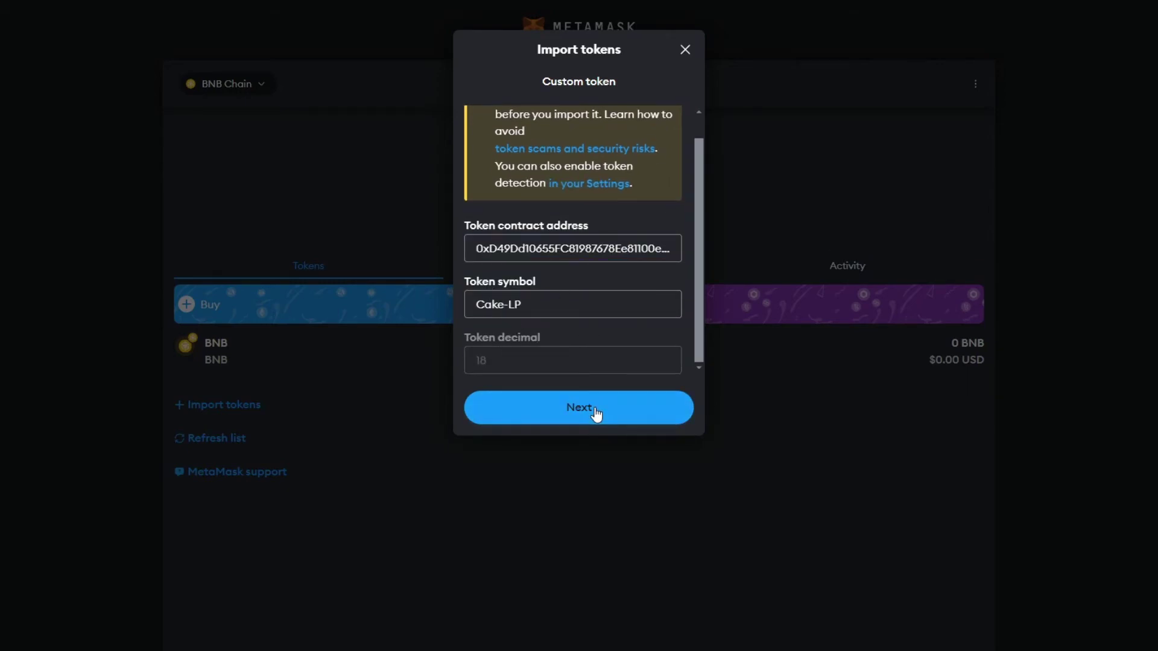
click(596, 413)
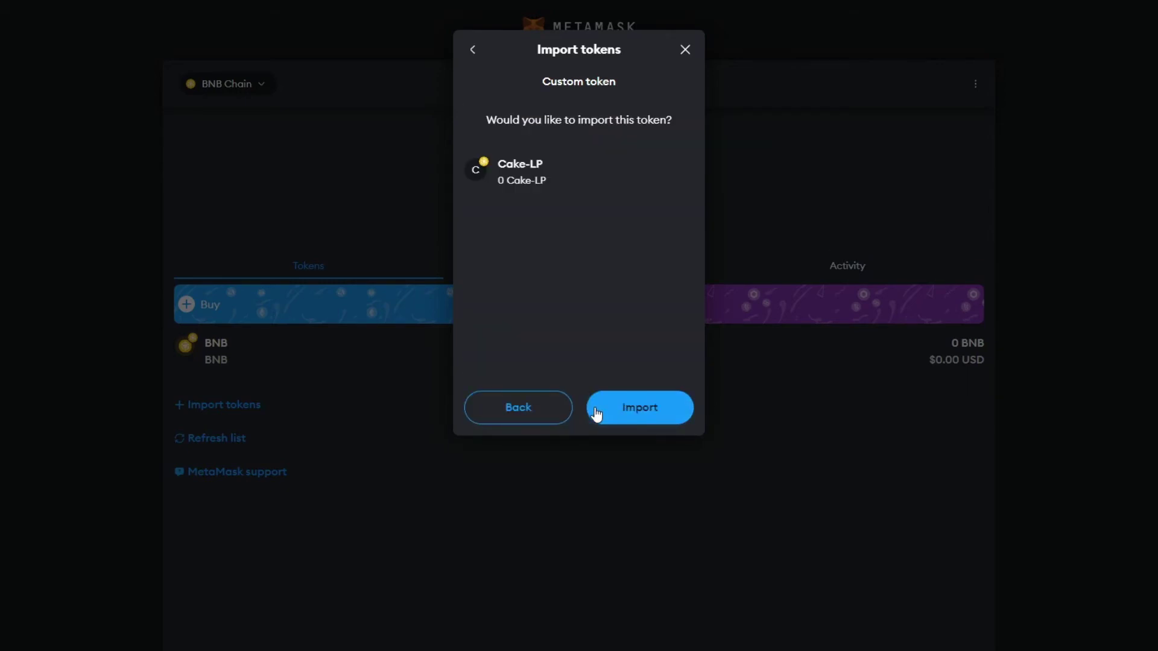
click(638, 415)
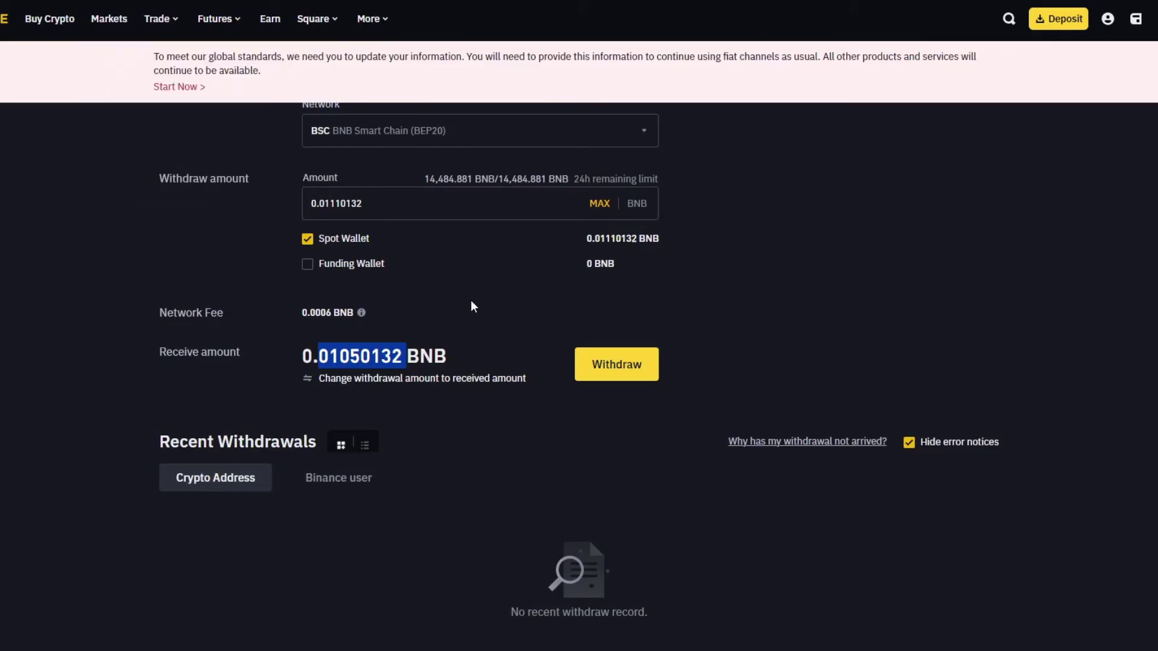
scroll(395, 399, up, 2)
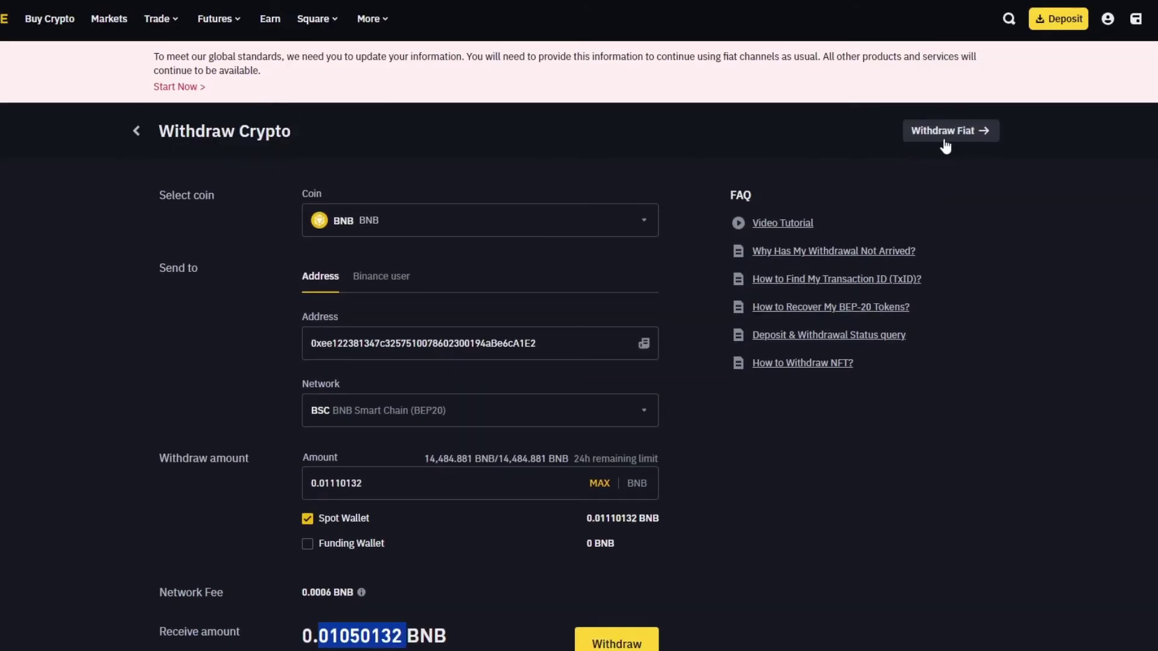
Step: Deselect the Binance receive amount and start a send from MetaMask
click(216, 139)
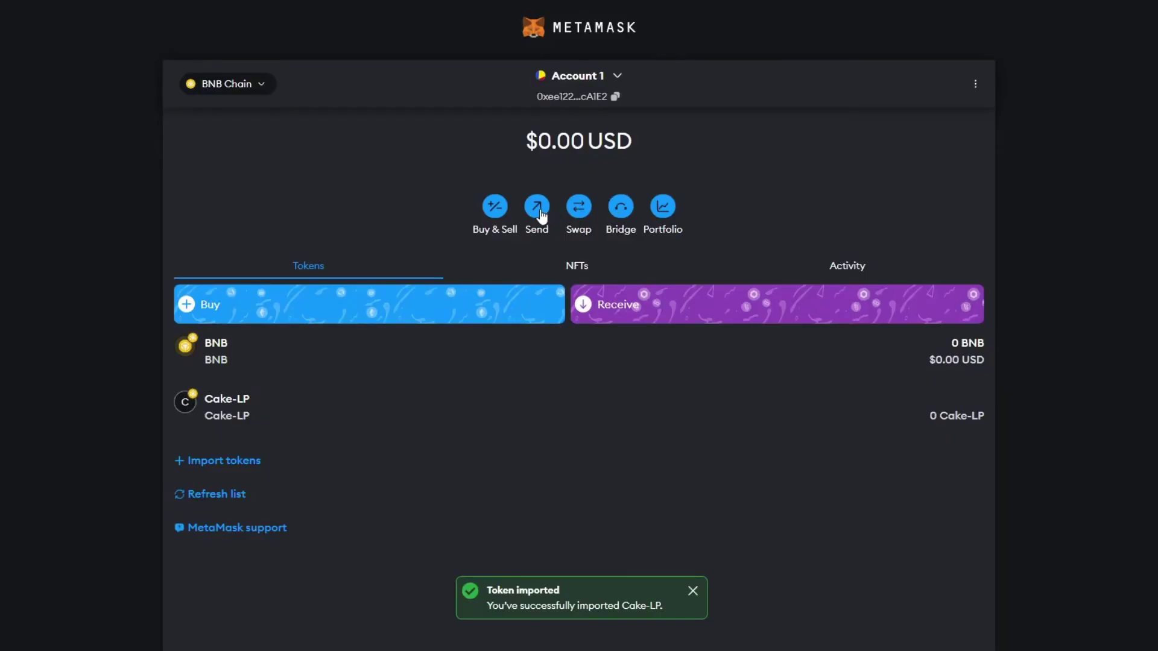
click(540, 217)
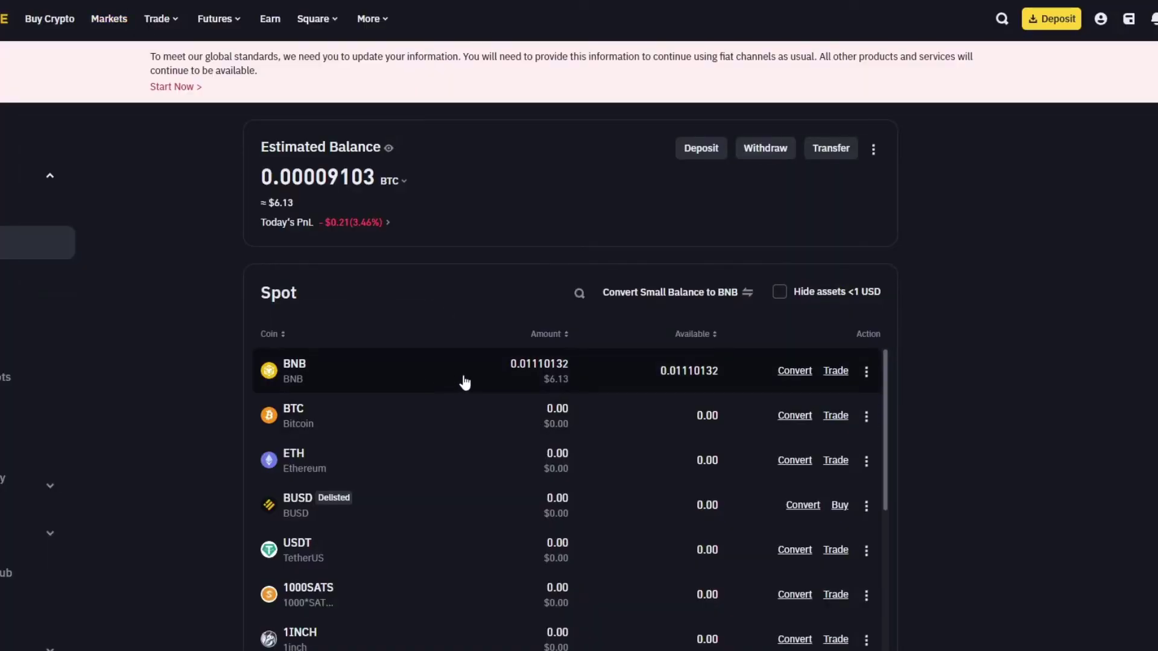
Step: Open BNB Deposit from the holding's menu, pick the BSC (BEP20) network and copy the address
click(866, 373)
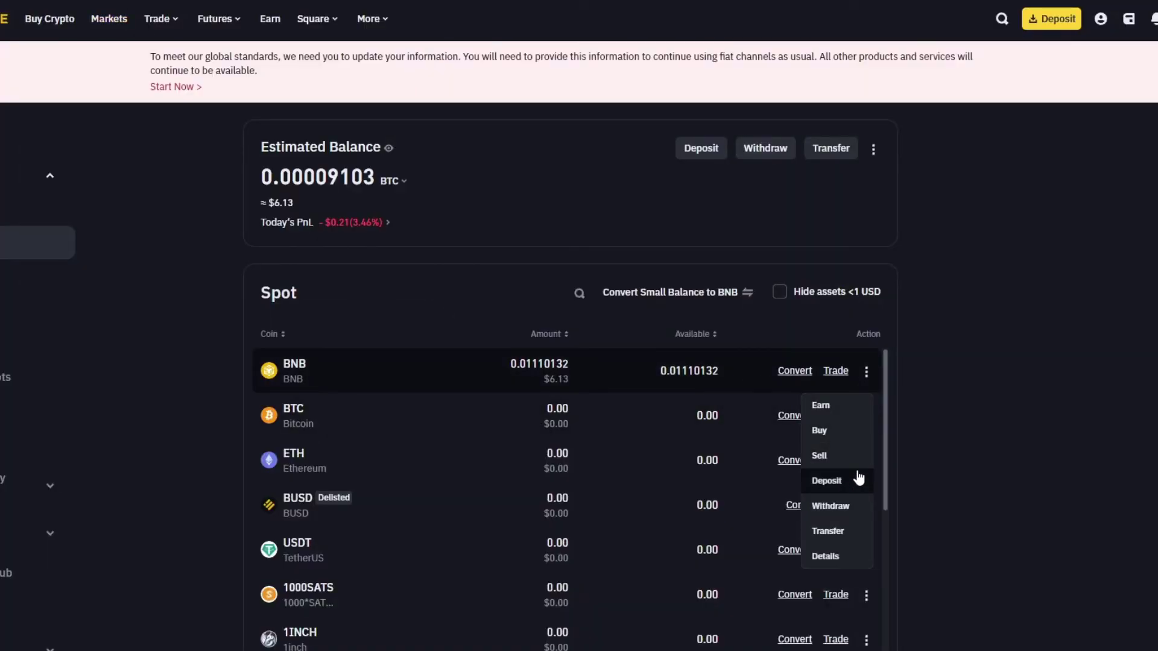
click(843, 490)
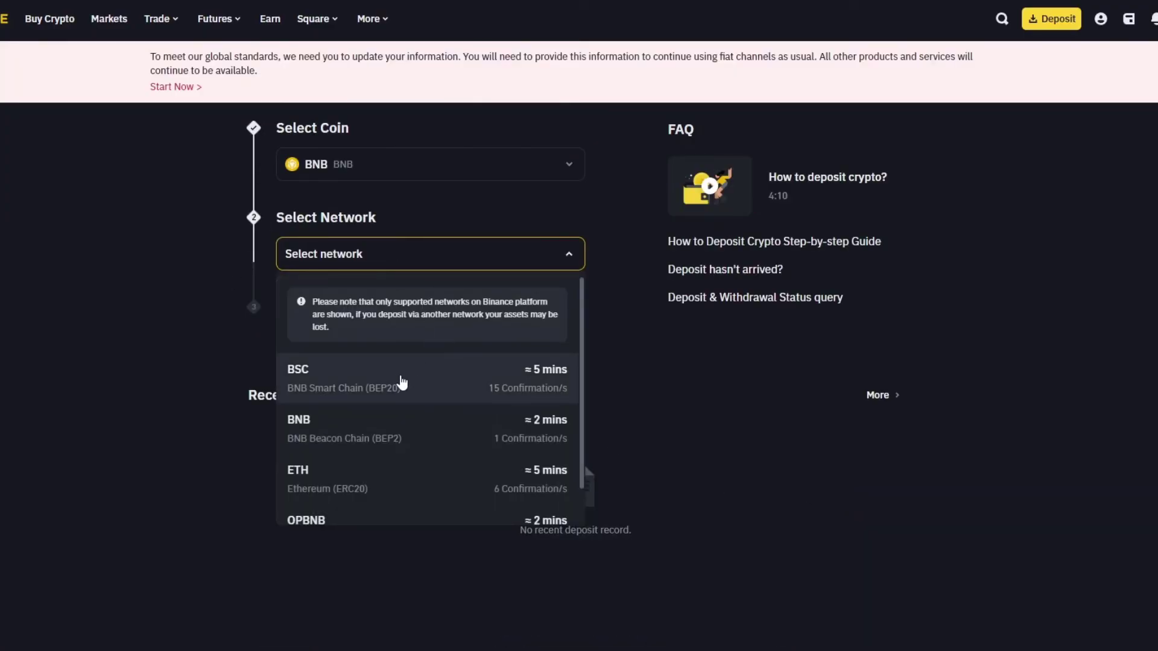
click(403, 380)
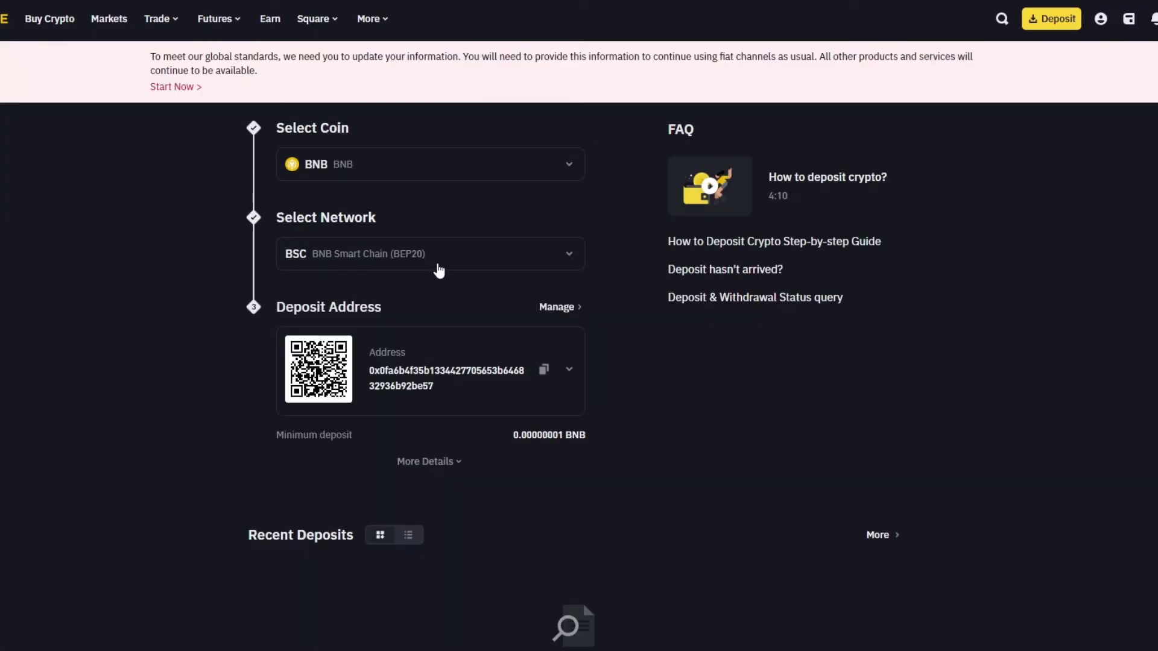
click(543, 370)
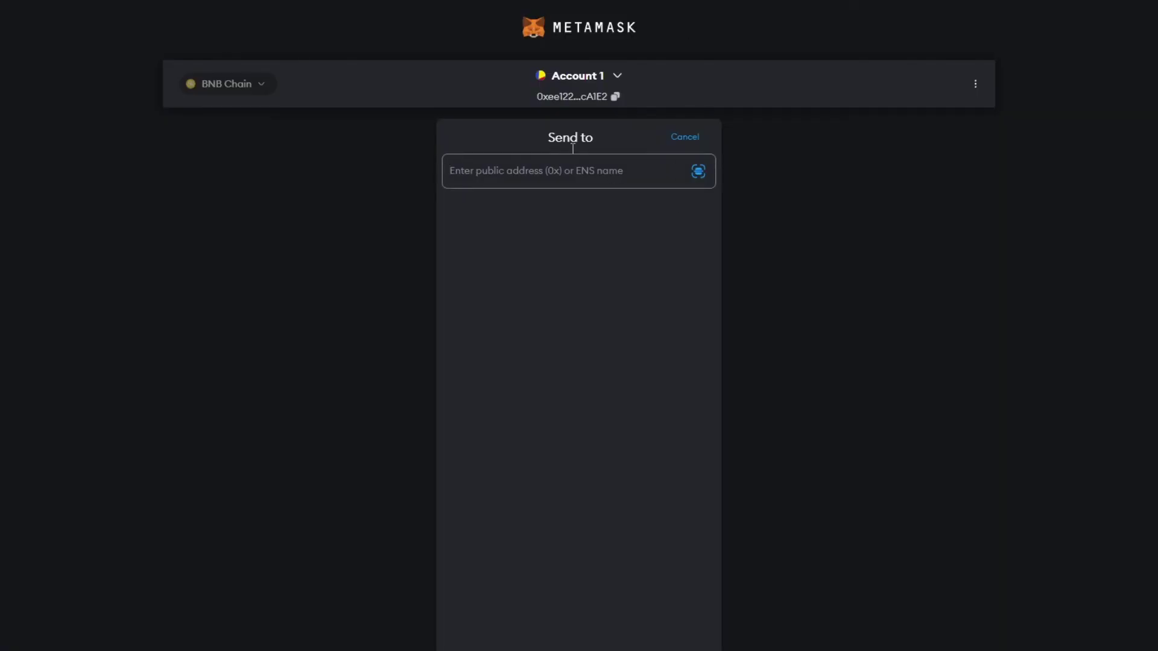